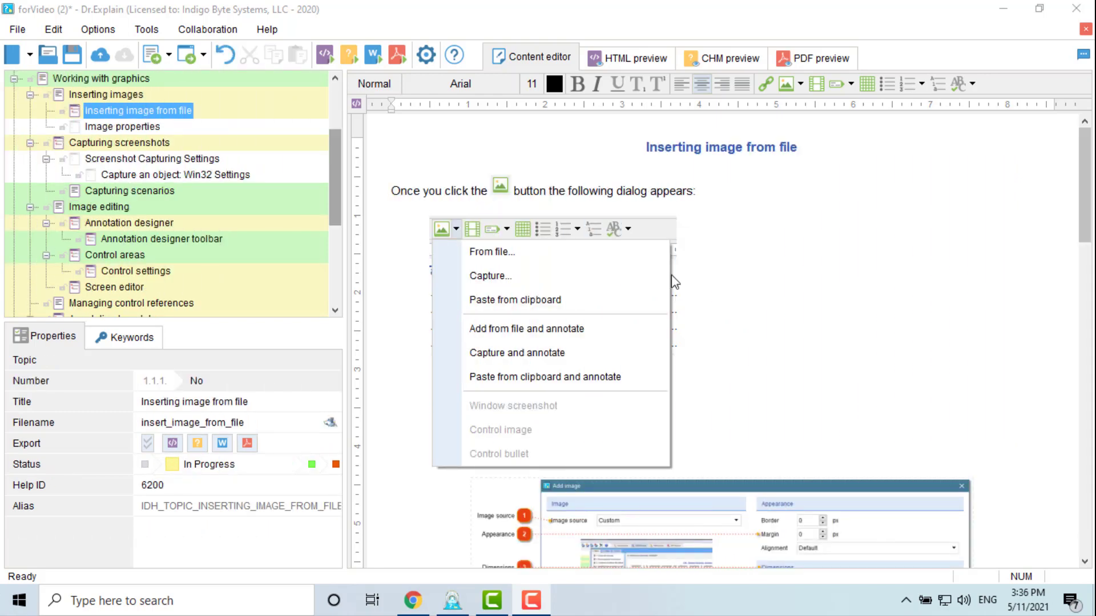
Paste the copied DrExplain logo image into the empty line below the "Inserting image from file" heading.
{"action": "left_click", "coordinate": [615, 272]}
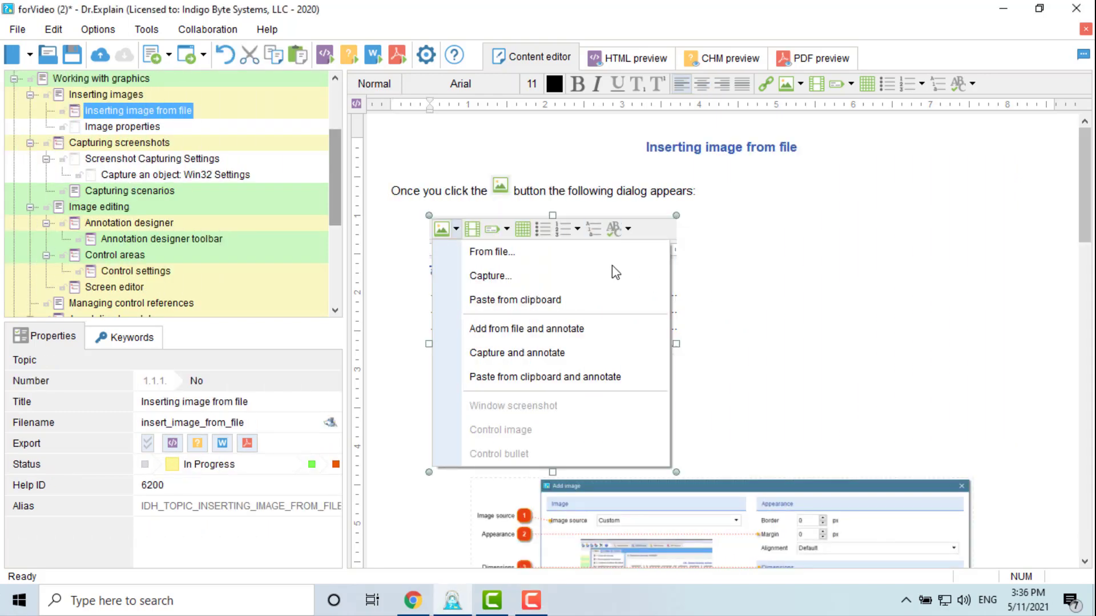
{"action": "scroll", "coordinate": [612, 265], "scroll_direction": "down", "scroll_amount": 4}
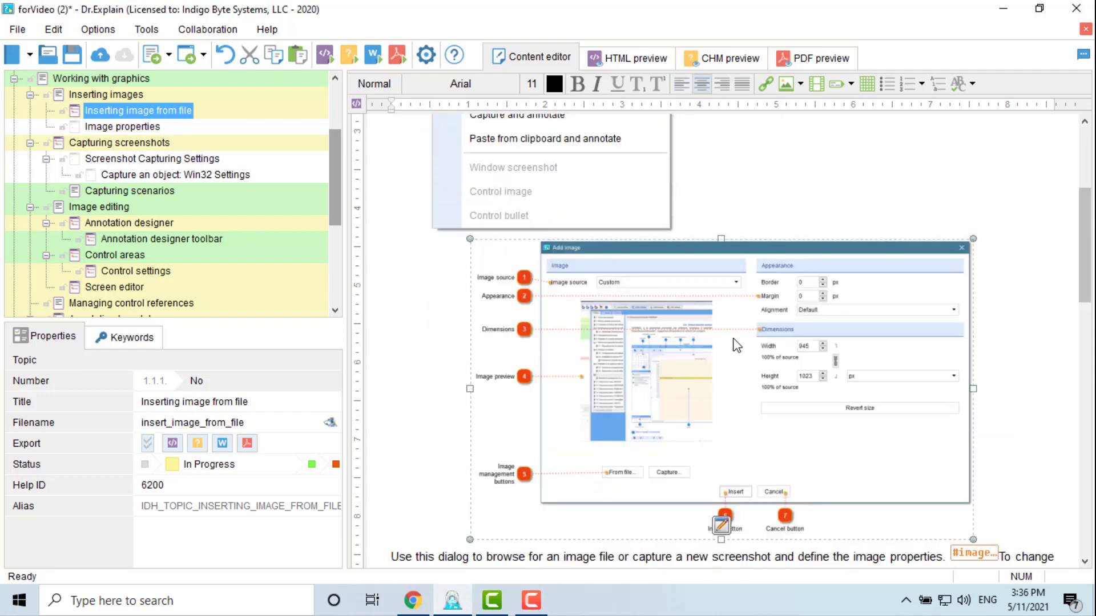
{"action": "scroll", "coordinate": [780, 334], "scroll_direction": "up", "scroll_amount": 3}
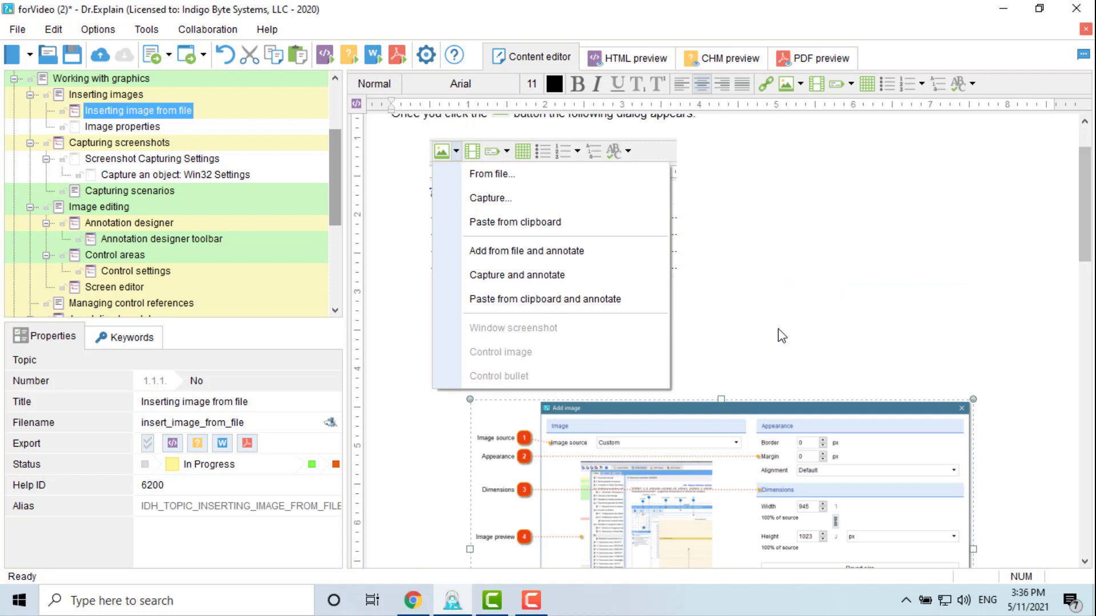
{"action": "scroll", "coordinate": [782, 336], "scroll_direction": "up", "scroll_amount": 2}
{"action": "left_click", "coordinate": [713, 167]}
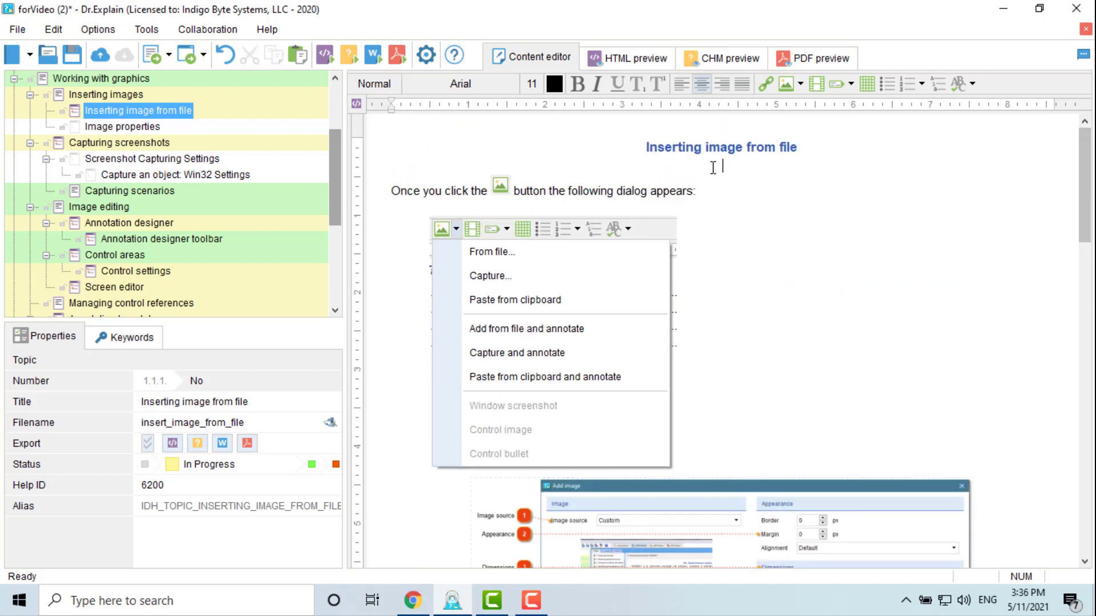
{"action": "right_click", "coordinate": [713, 167]}
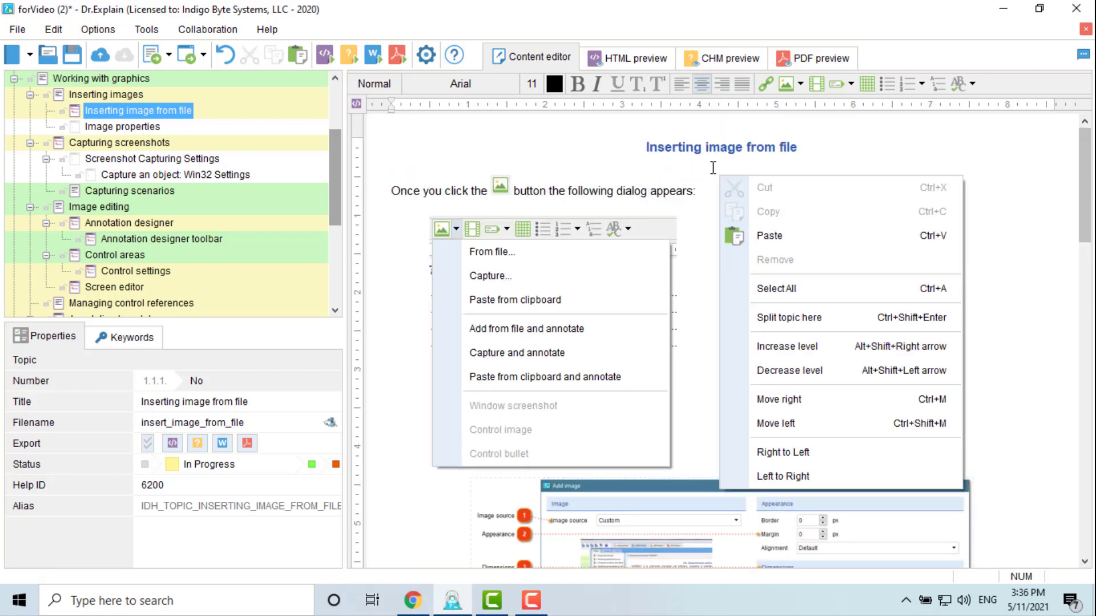
{"action": "left_click", "coordinate": [779, 243]}
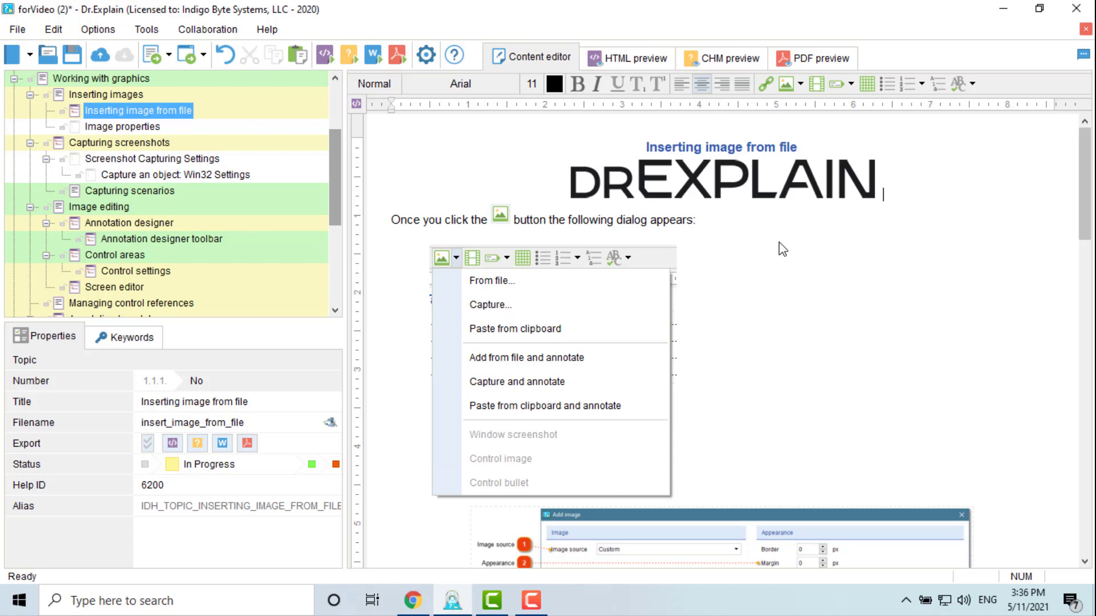
Load the logo file into a new image, check the alignment and size unit options, and cancel the insertion.
{"action": "left_click", "coordinate": [787, 85]}
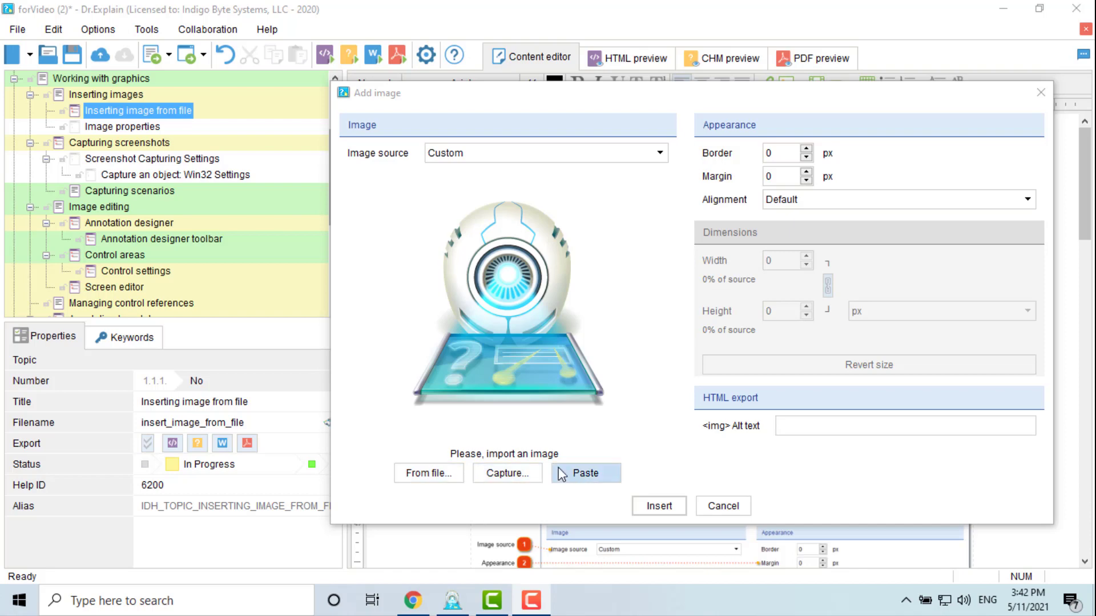
{"action": "left_click", "coordinate": [437, 473]}
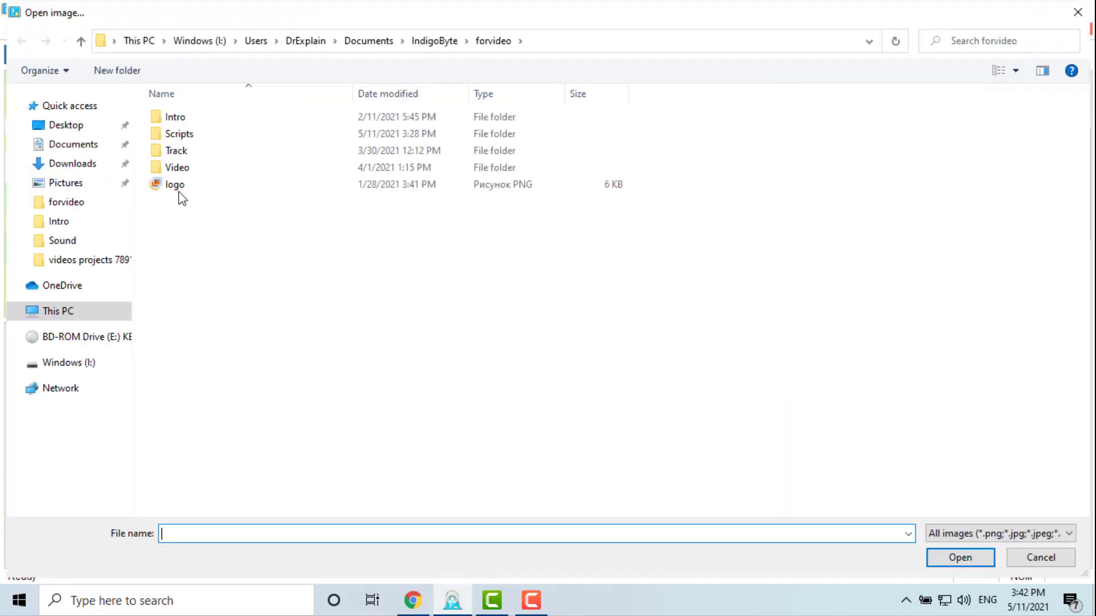
{"action": "double_click", "coordinate": [176, 184]}
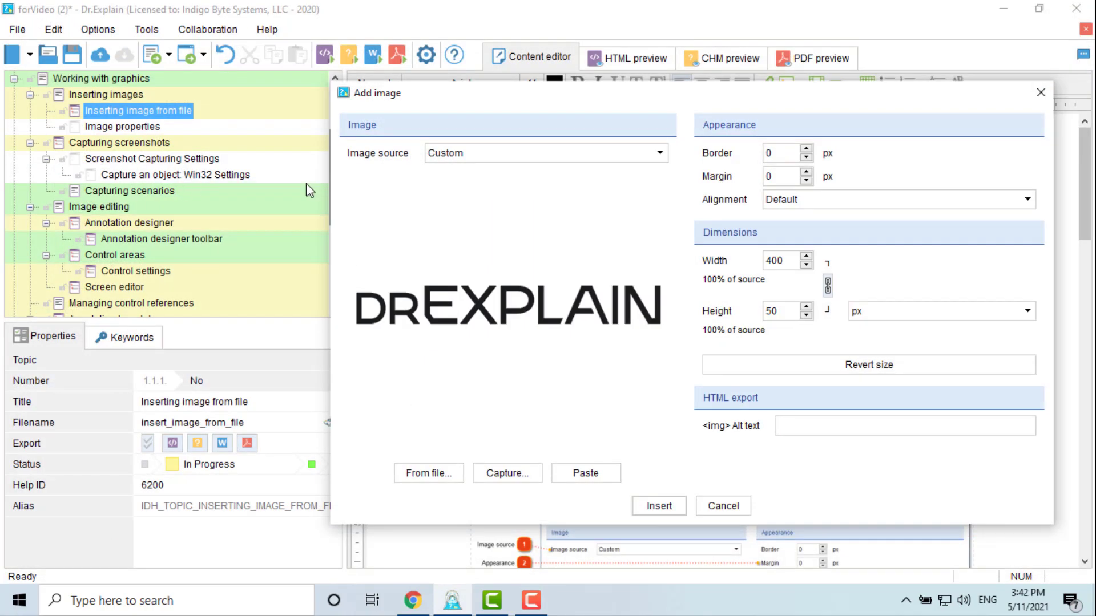
{"action": "left_click", "coordinate": [790, 200]}
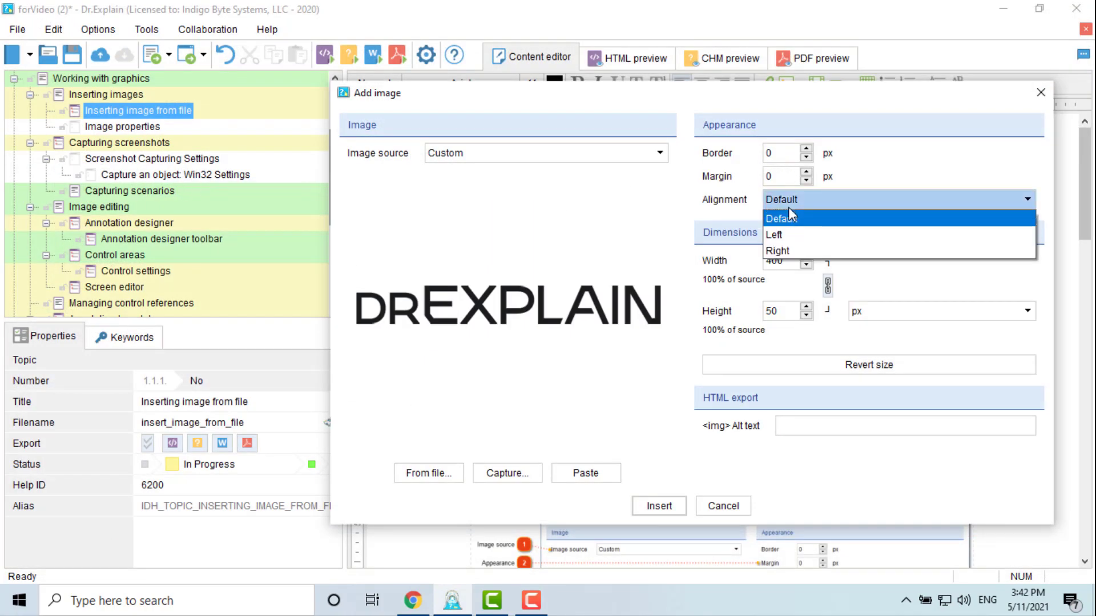
{"action": "left_click", "coordinate": [791, 214]}
{"action": "left_click", "coordinate": [875, 310]}
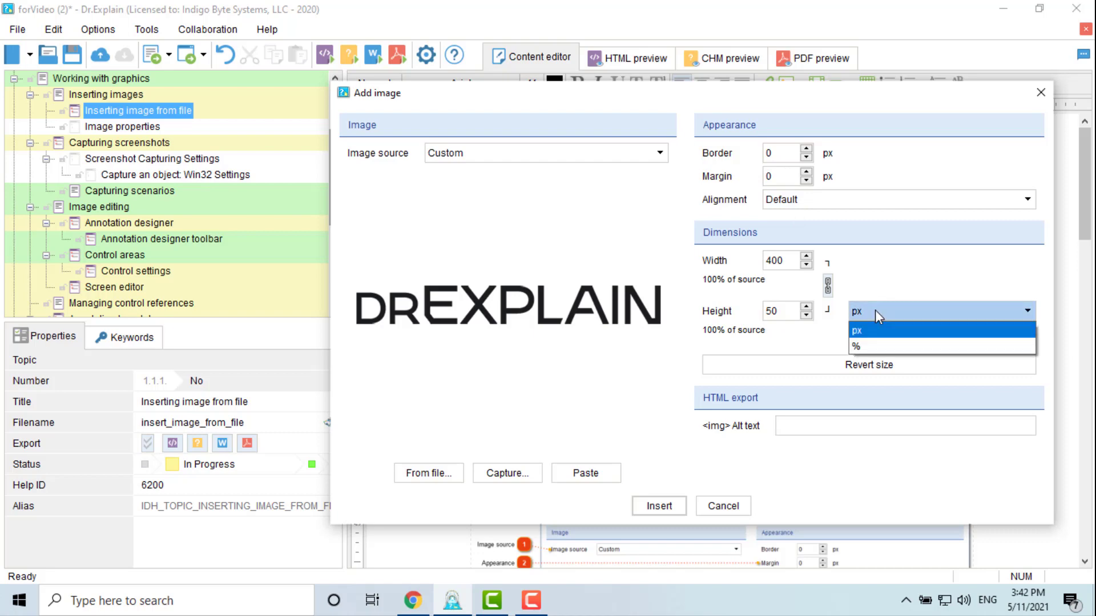
{"action": "left_click", "coordinate": [876, 314]}
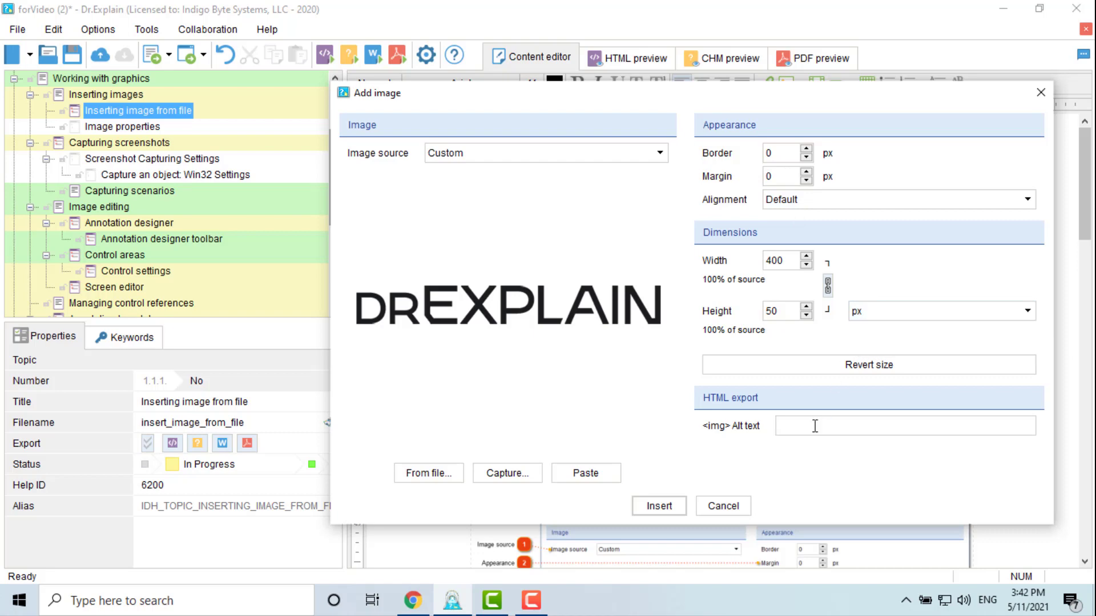
{"action": "left_click", "coordinate": [720, 508]}
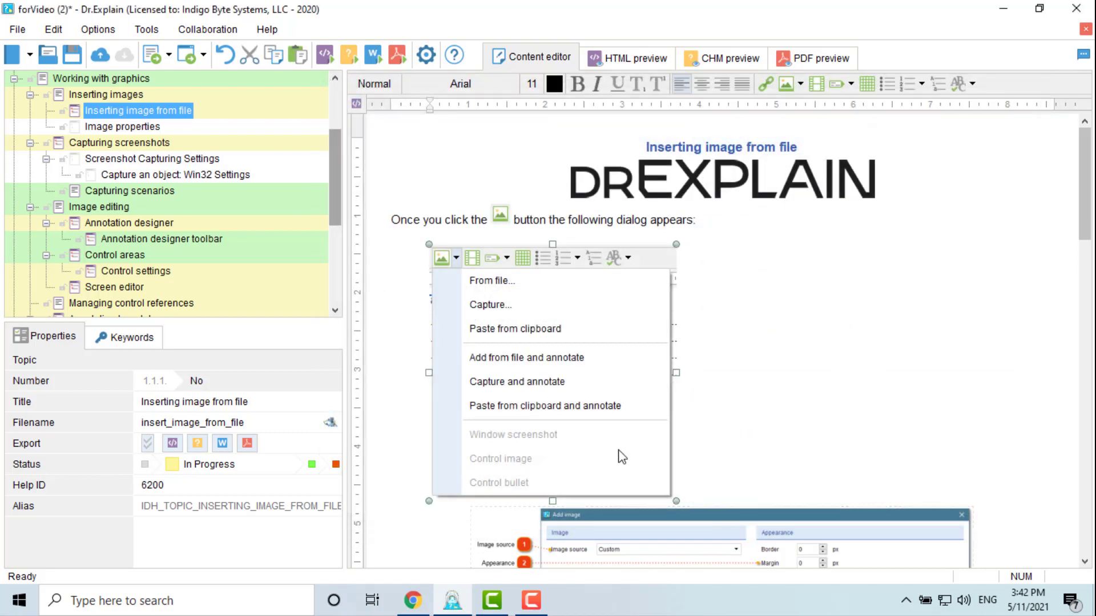
{"action": "double_click", "coordinate": [579, 391]}
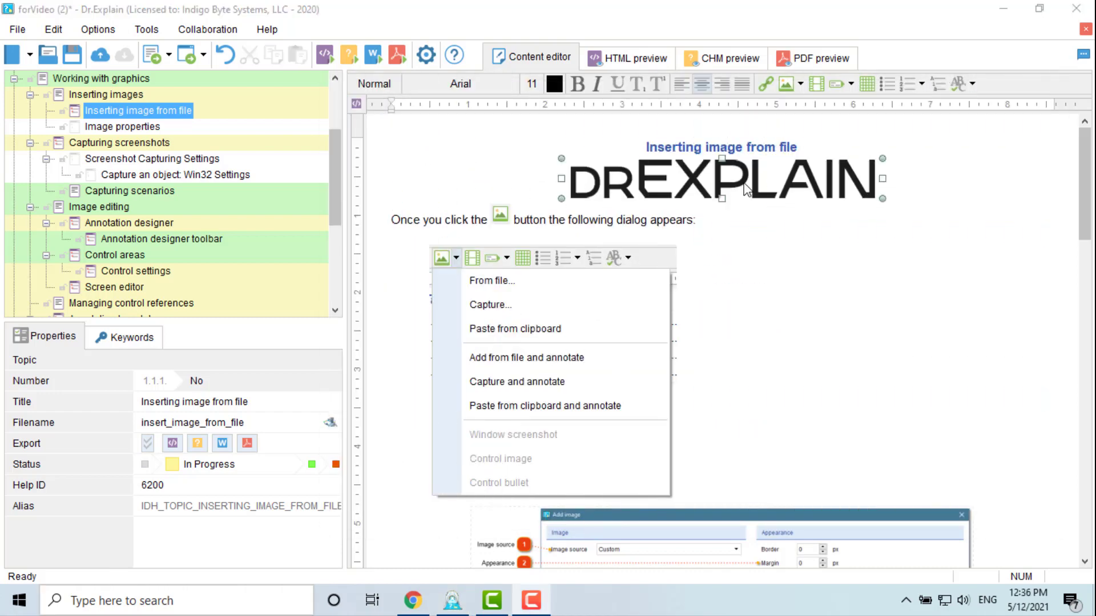
Link the DrExplain logo image to the URL address copied to the clipboard.
{"action": "left_click", "coordinate": [765, 87]}
{"action": "right_click", "coordinate": [470, 185]}
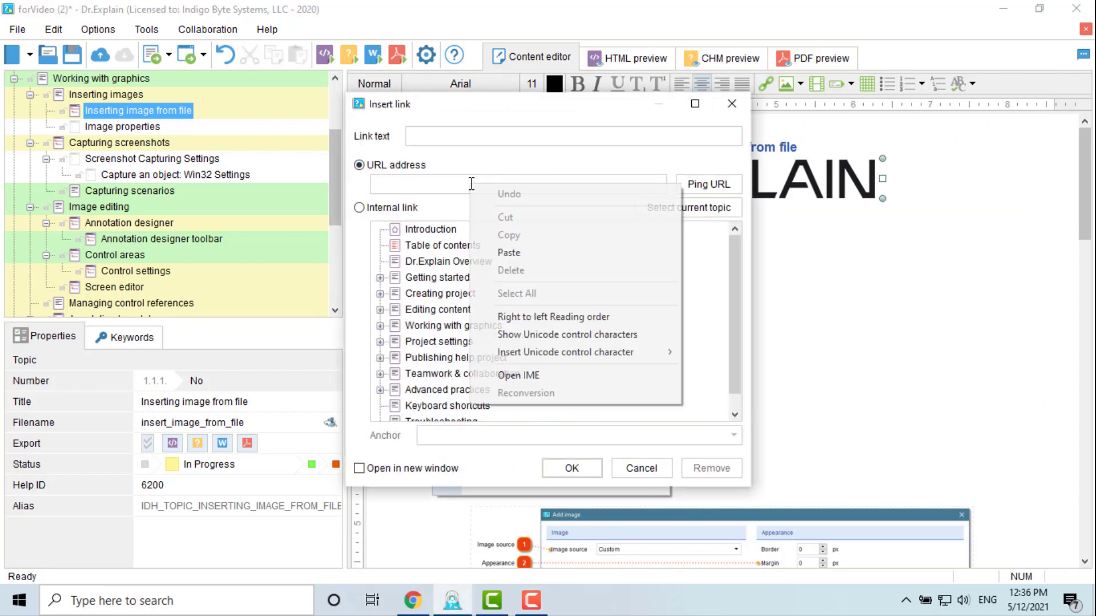
{"action": "left_click", "coordinate": [509, 253]}
{"action": "left_click", "coordinate": [572, 468]}
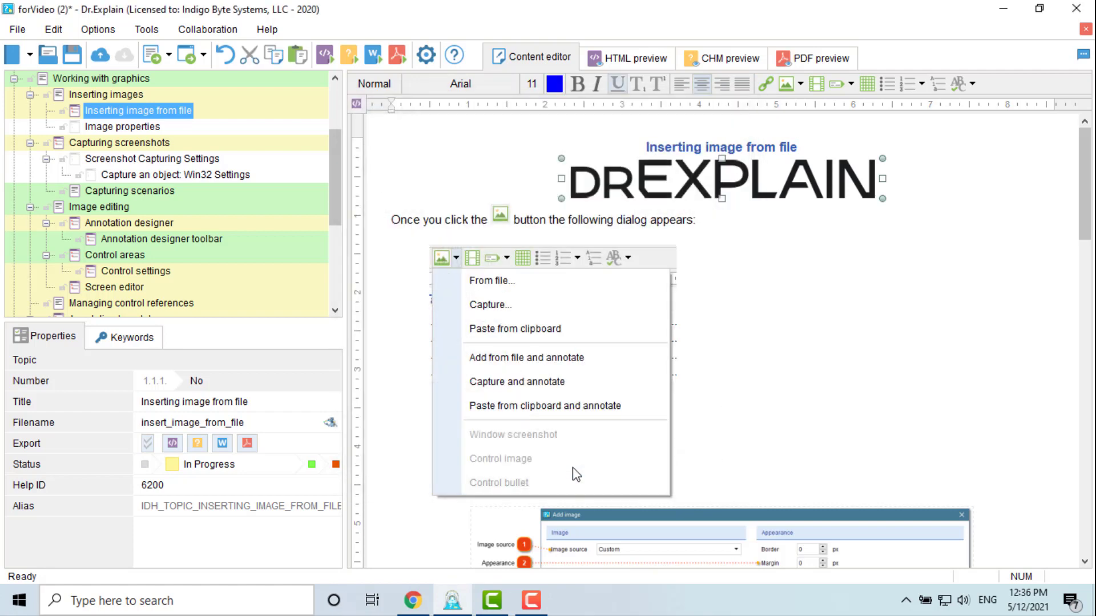
Preview the topic as HTML and open the logo's link to check the linked web page.
{"action": "left_click", "coordinate": [627, 62]}
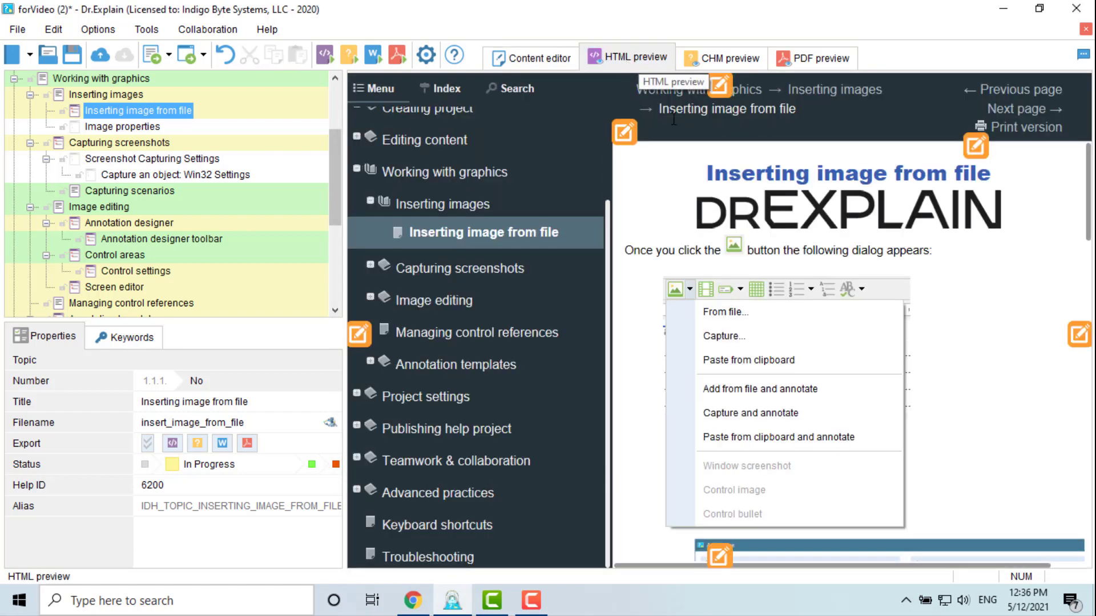
{"action": "right_click", "coordinate": [805, 215]}
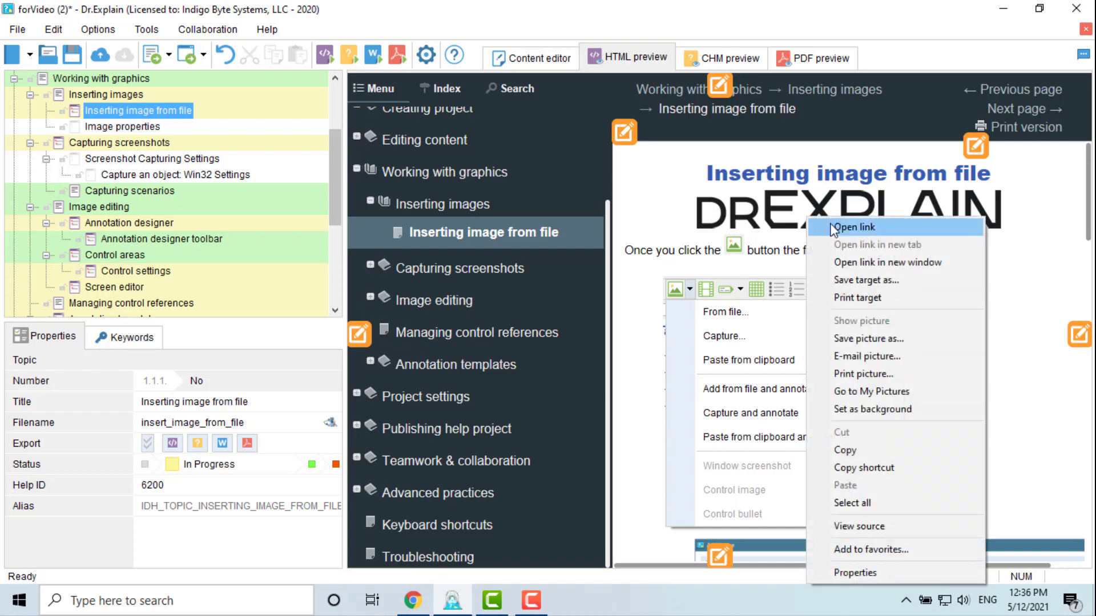
{"action": "left_click", "coordinate": [833, 228]}
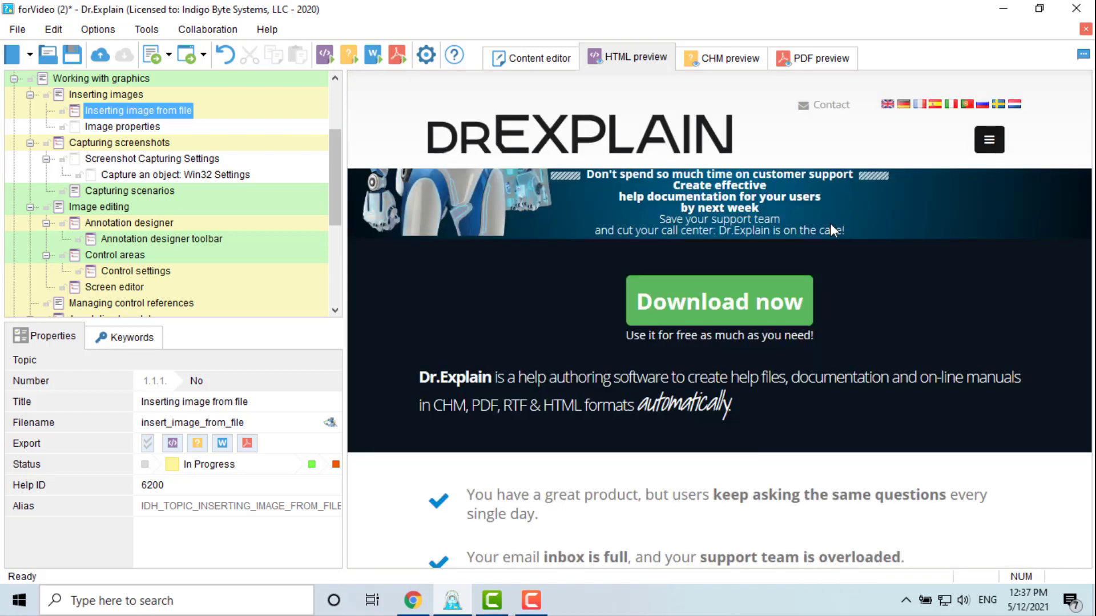
{"action": "scroll", "coordinate": [831, 225], "scroll_direction": "down", "scroll_amount": 5}
{"action": "scroll", "coordinate": [830, 228], "scroll_direction": "down", "scroll_amount": 3}
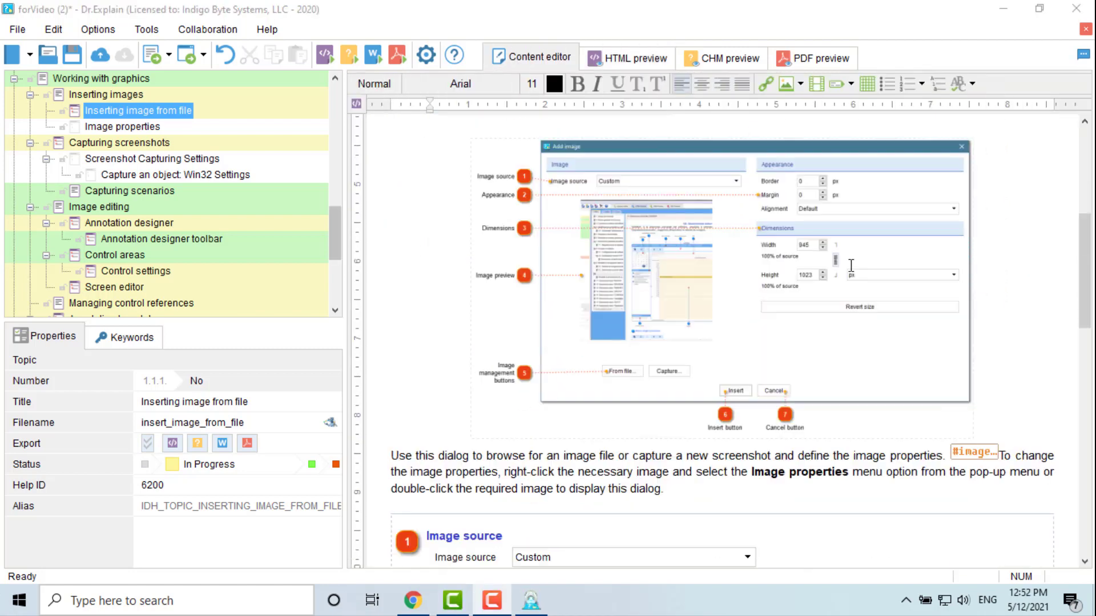
Open the annotated Add image screenshot for editing and examine callouts 1 to 3 with their description sections.
{"action": "left_click", "coordinate": [717, 469]}
{"action": "left_click", "coordinate": [530, 203]}
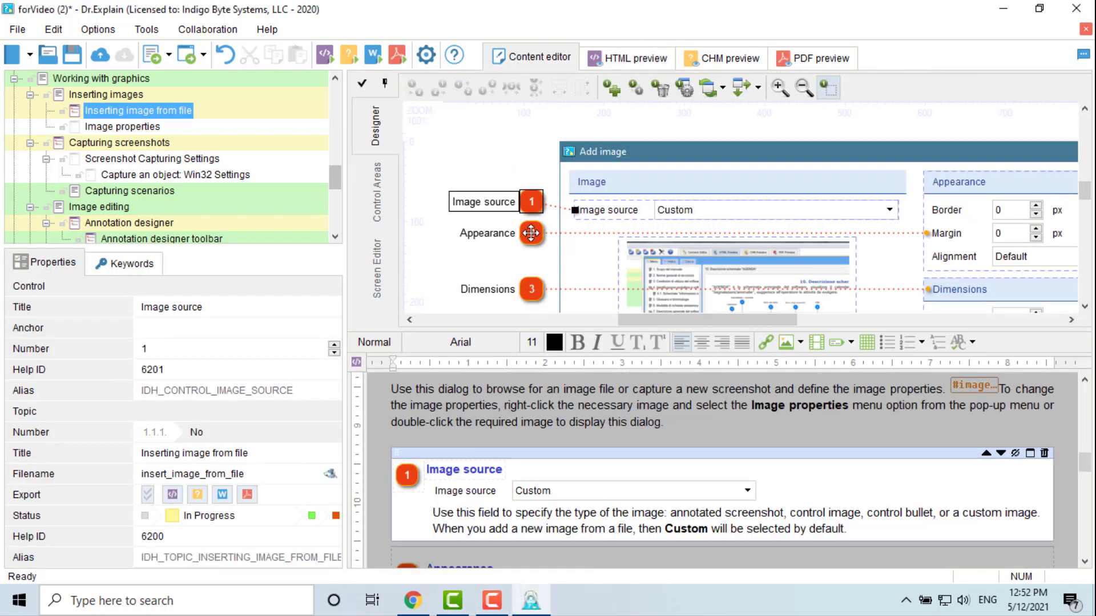
{"action": "left_click", "coordinate": [531, 232]}
{"action": "left_click", "coordinate": [530, 288]}
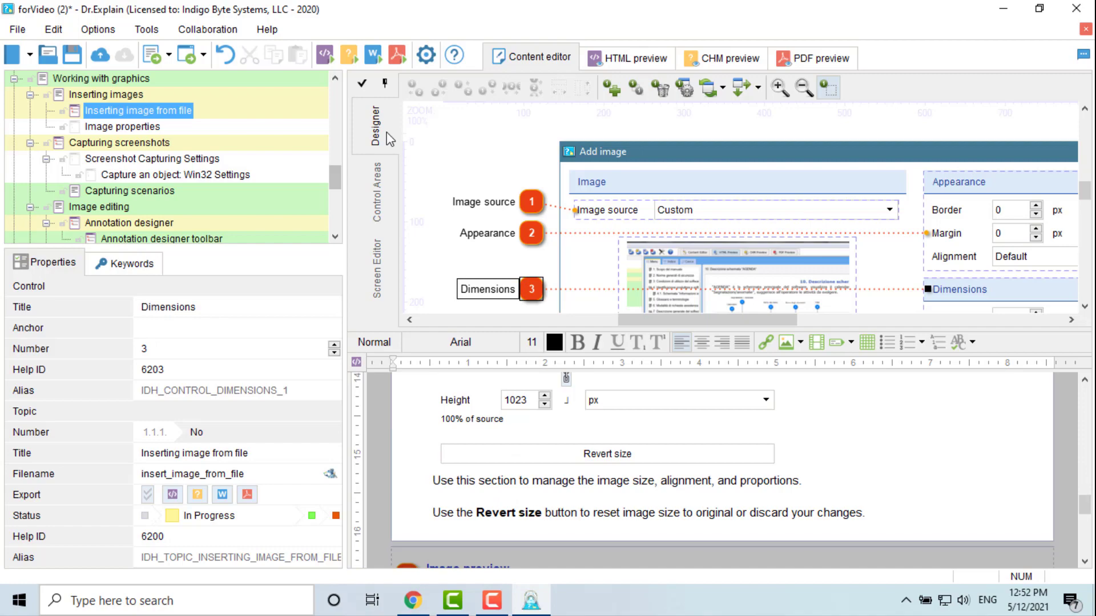
{"action": "left_click", "coordinate": [362, 84]}
{"action": "scroll", "coordinate": [633, 352], "scroll_direction": "up", "scroll_amount": 10}
{"action": "scroll", "coordinate": [633, 351], "scroll_direction": "up", "scroll_amount": 5}
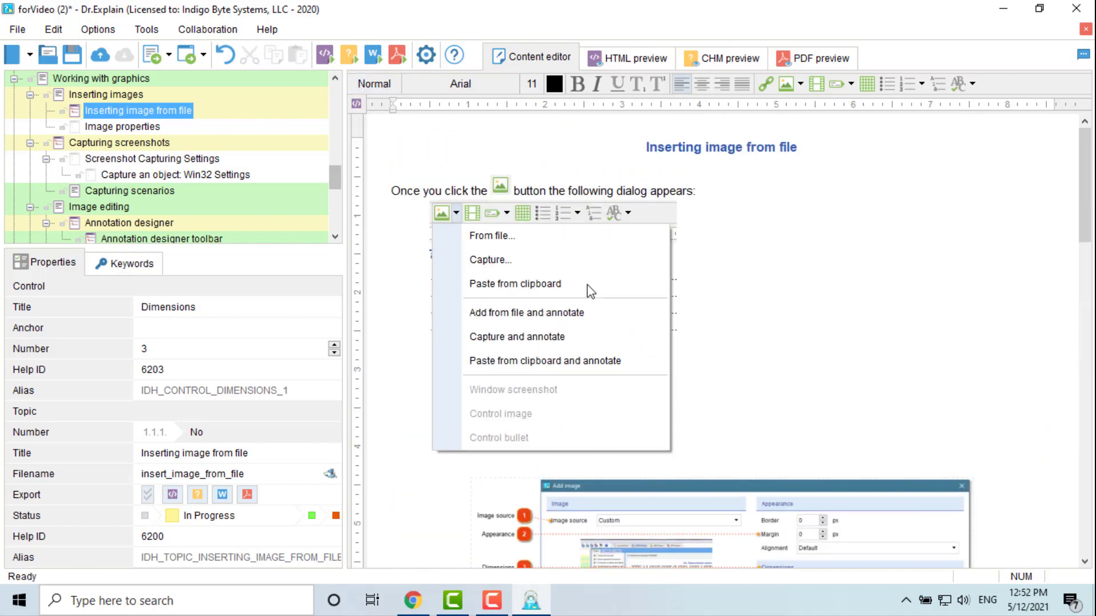
Annotate the dropdown menu image with a new control callout on its image icon, placing the number bullet above the icon.
{"action": "right_click", "coordinate": [590, 249]}
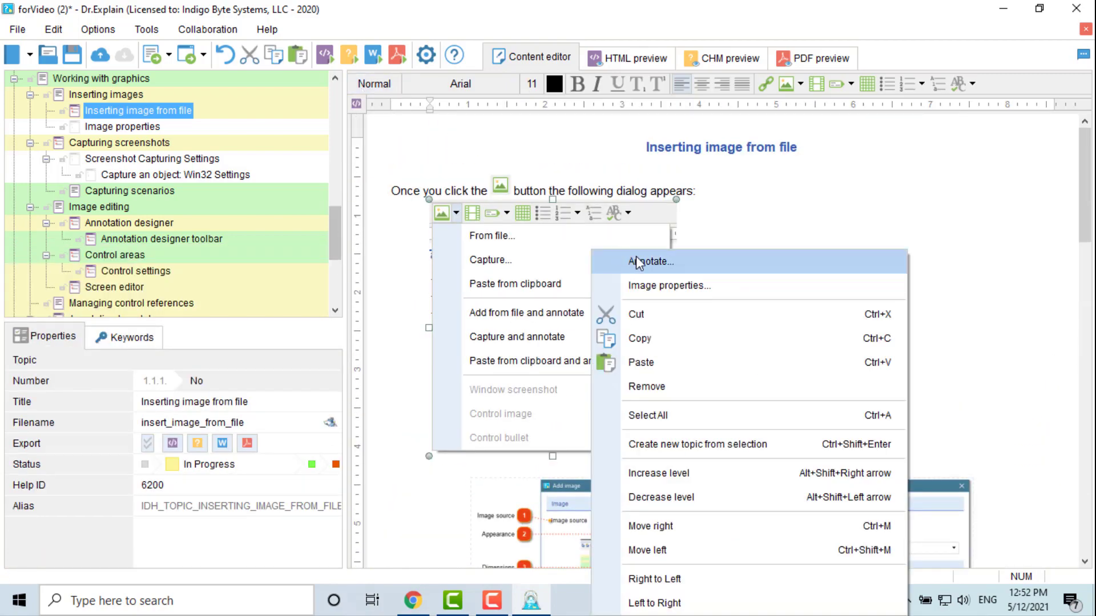
{"action": "left_click", "coordinate": [638, 263]}
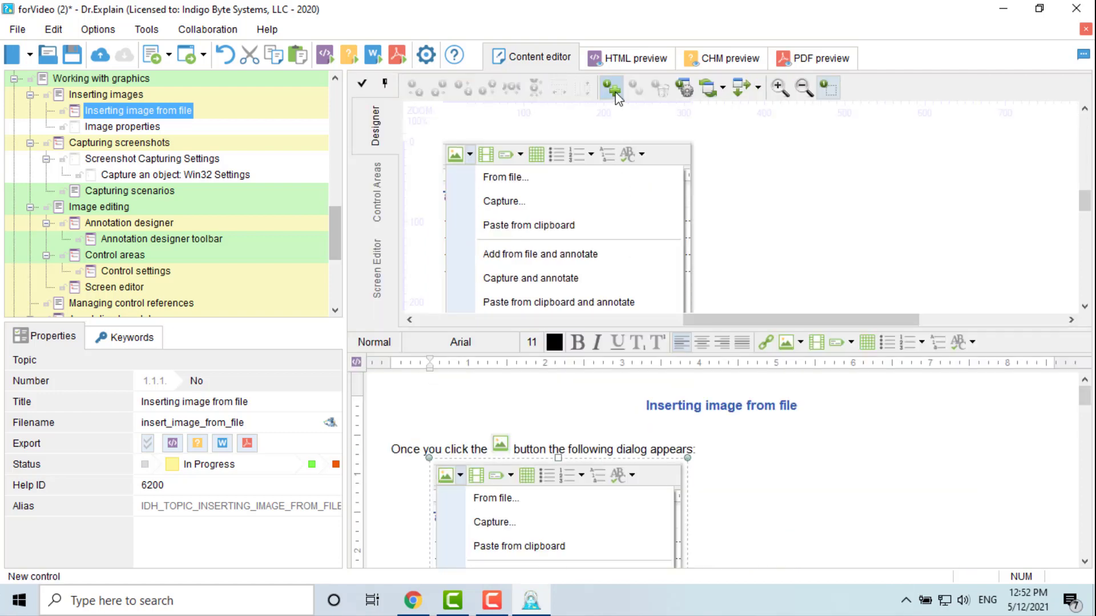
{"action": "left_click", "coordinate": [616, 96]}
{"action": "left_click_drag", "start_coordinate": [780, 247], "coordinate": [457, 153]}
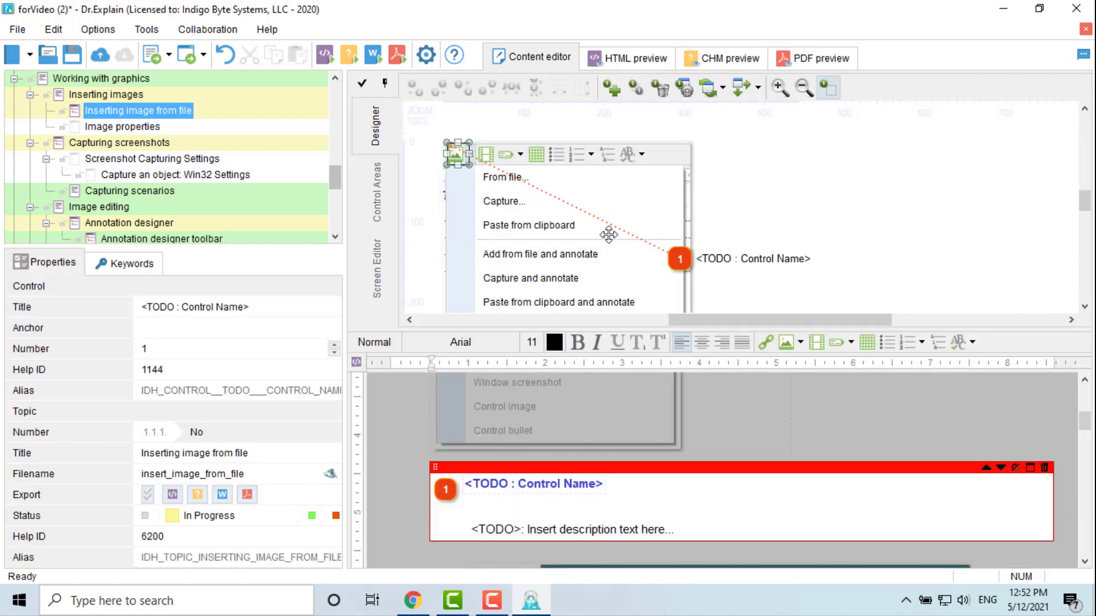
{"action": "left_click_drag", "start_coordinate": [679, 258], "coordinate": [456, 233]}
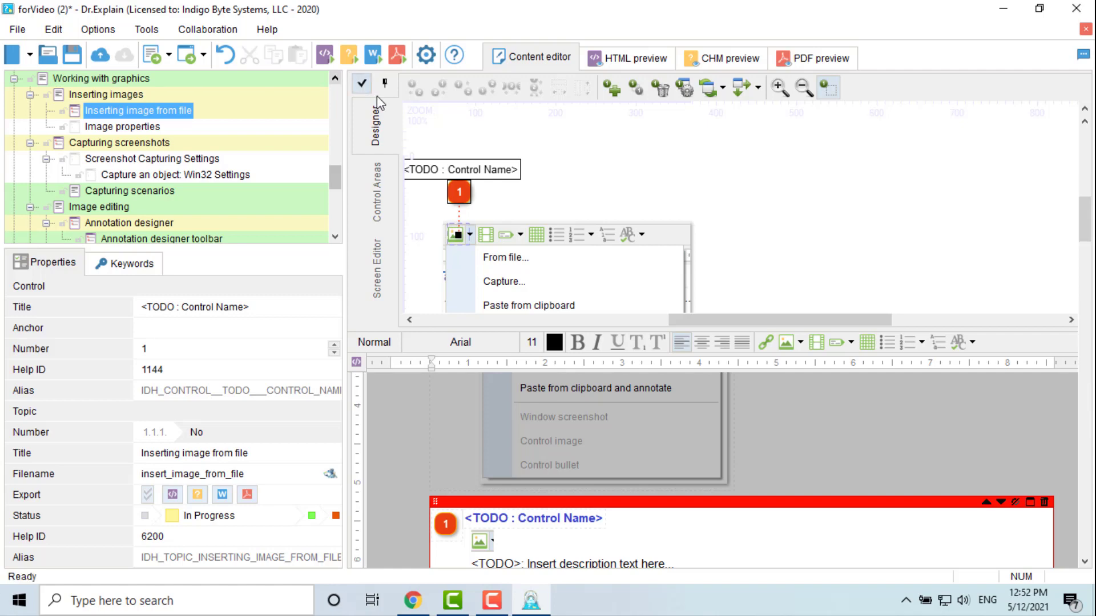
{"action": "left_click", "coordinate": [362, 83]}
{"action": "scroll", "coordinate": [617, 255], "scroll_direction": "up", "scroll_amount": 5}
Reopen the Add image screenshot's annotations and review how the numbered callouts correspond to the description sections through Image preview.
{"action": "double_click", "coordinate": [631, 326]}
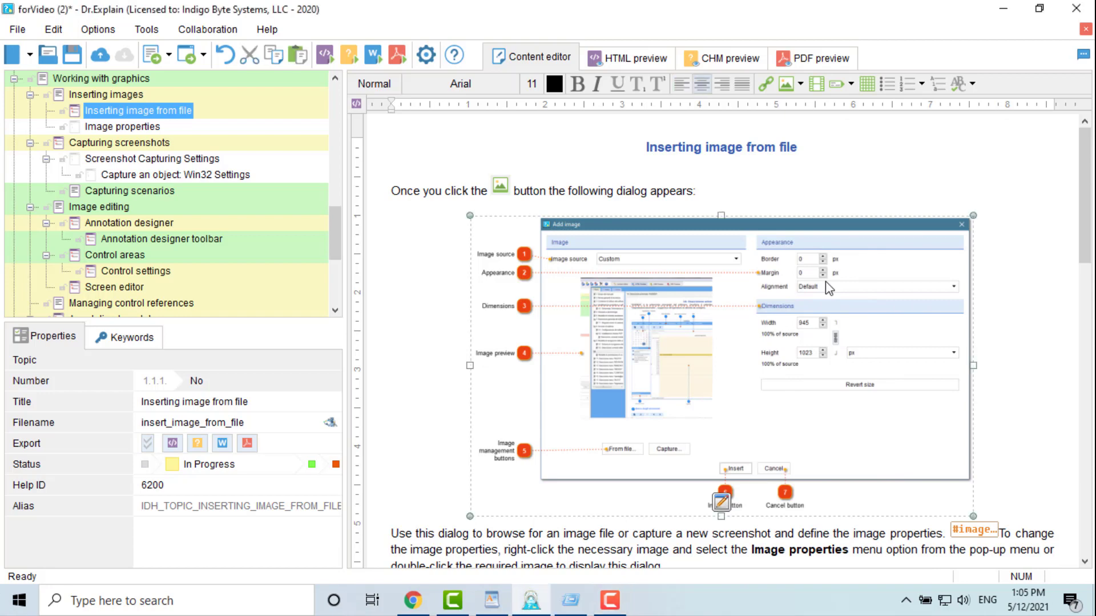
{"action": "double_click", "coordinate": [825, 282]}
{"action": "left_click", "coordinate": [543, 201]}
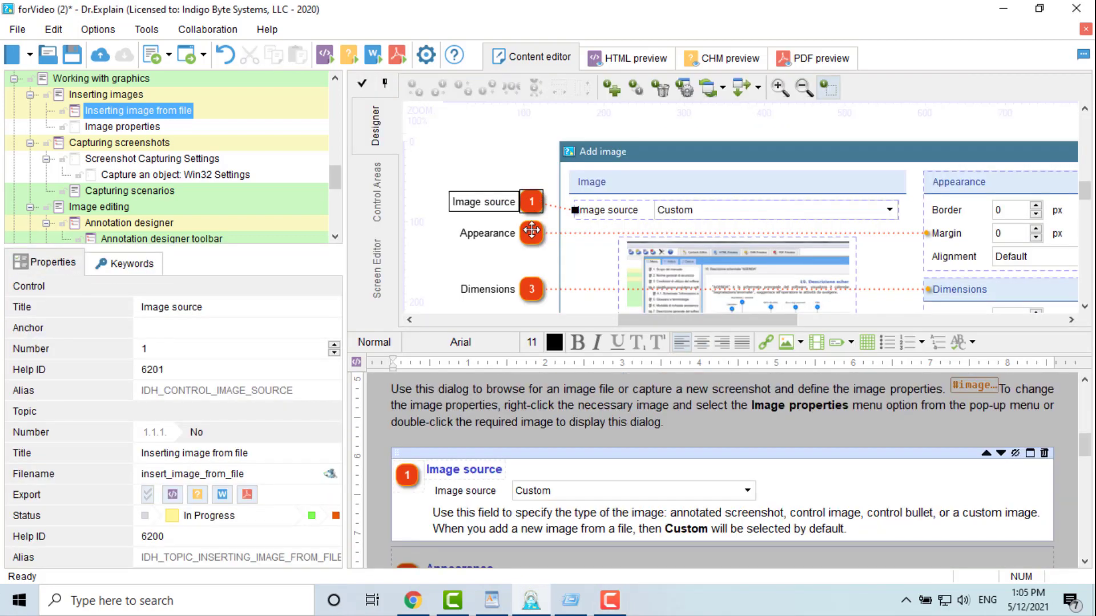
{"action": "left_click", "coordinate": [531, 234]}
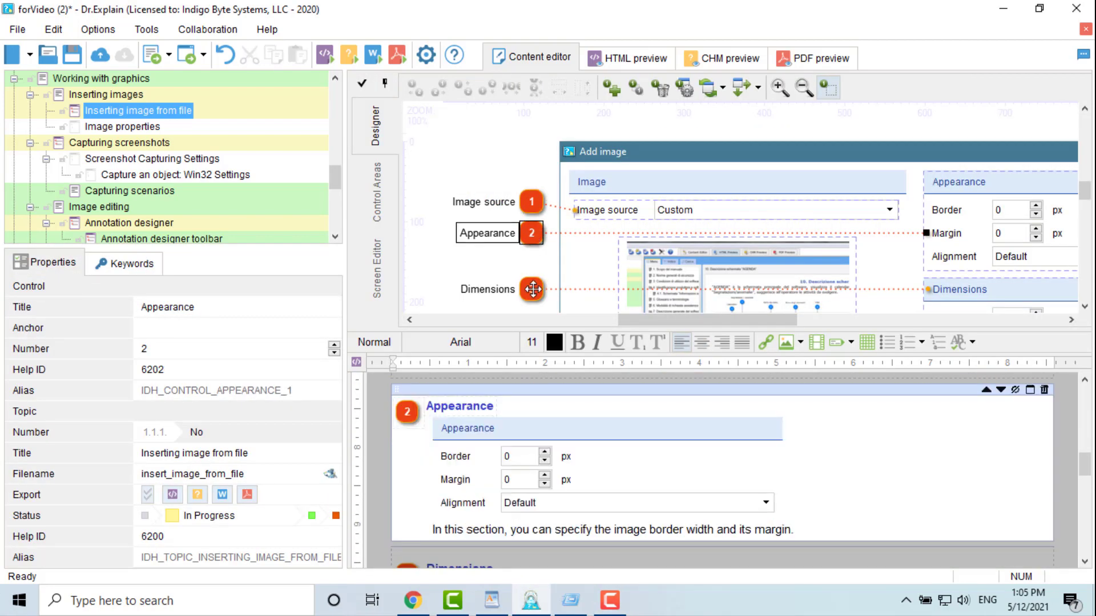
{"action": "left_click", "coordinate": [531, 289]}
{"action": "left_click", "coordinate": [437, 193]}
{"action": "scroll", "coordinate": [542, 430], "scroll_direction": "down", "scroll_amount": 10}
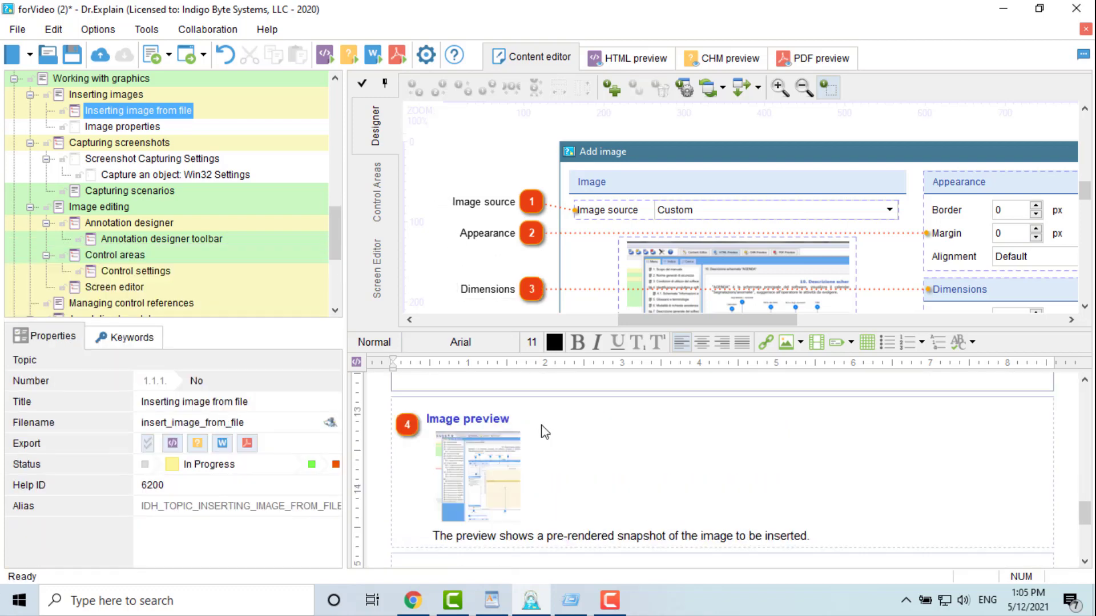
{"action": "scroll", "coordinate": [542, 430], "scroll_direction": "up", "scroll_amount": 10}
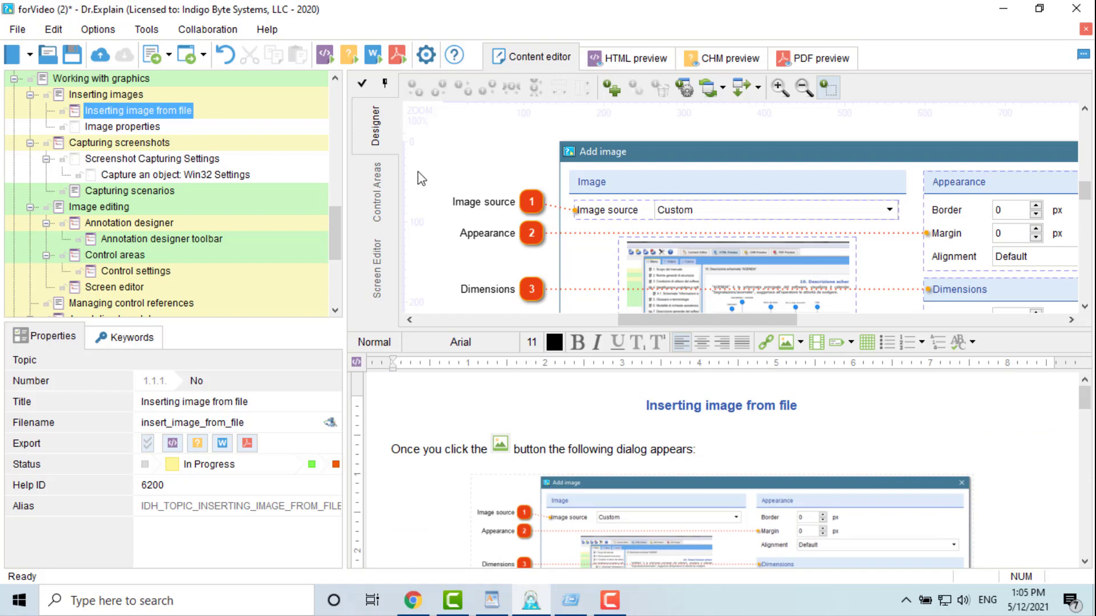
{"action": "left_click", "coordinate": [359, 80]}
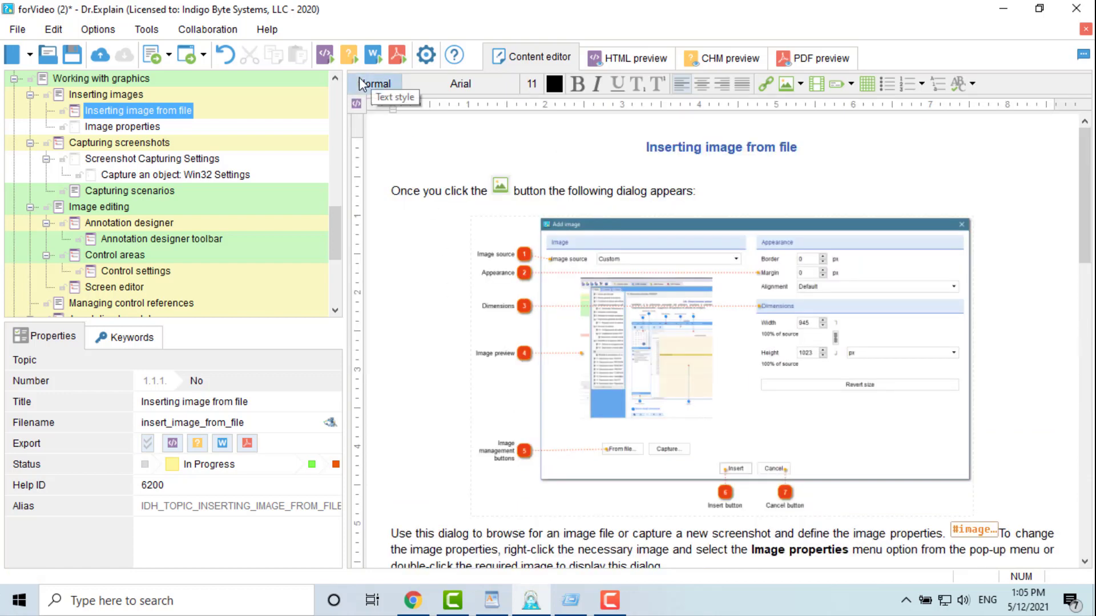
Capture the whole Run window from the desktop as a new annotated topic beneath the "Inserting image from file" topic.
{"action": "left_click", "coordinate": [725, 197]}
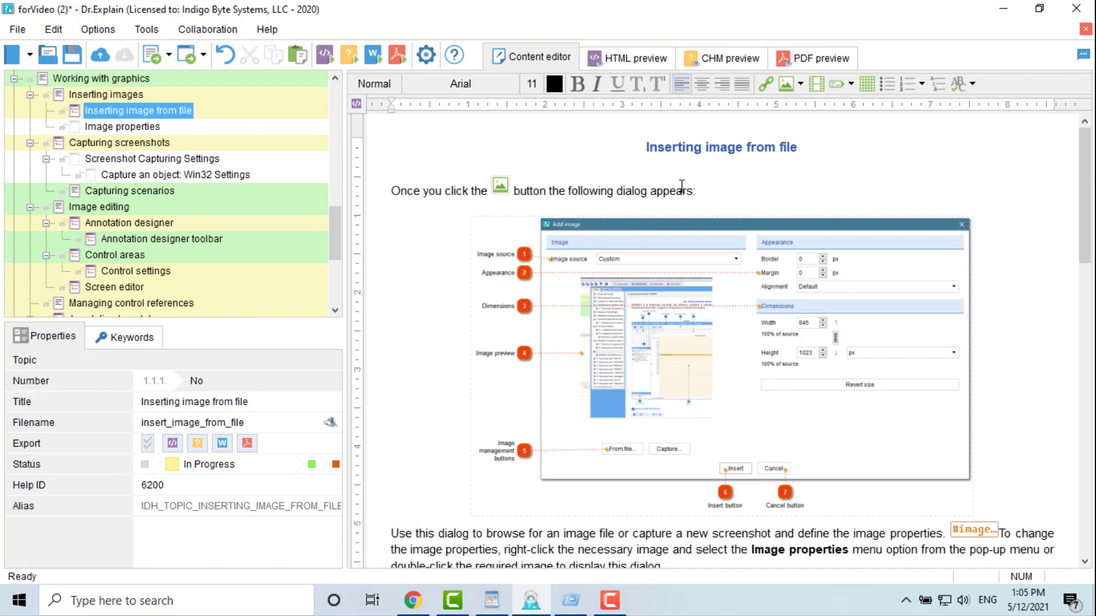
{"action": "left_click", "coordinate": [187, 56]}
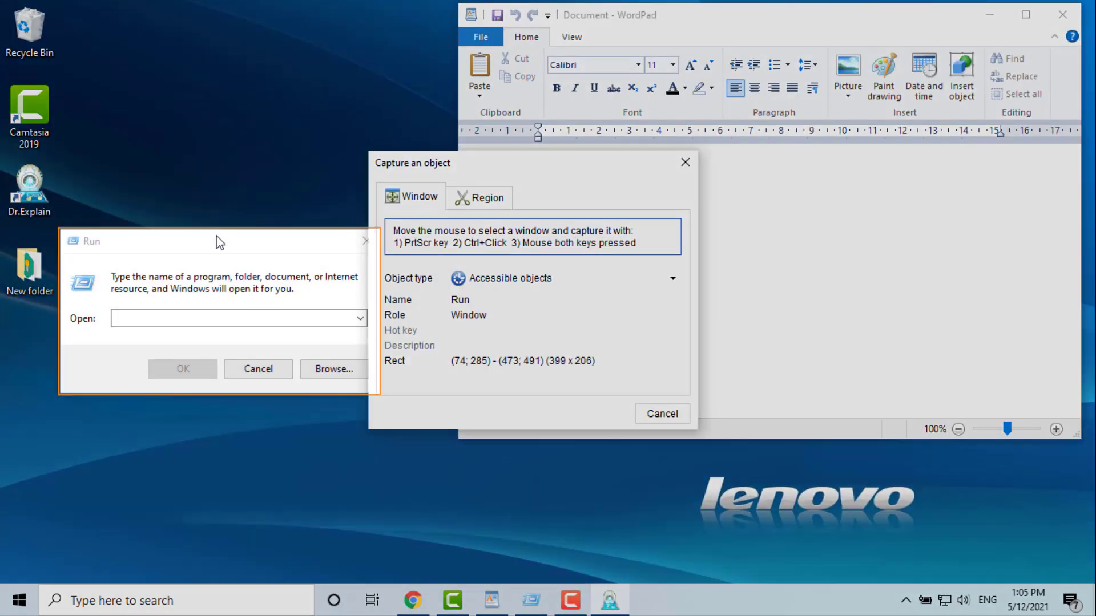
{"action": "left_click", "coordinate": [217, 235], "text": "ctrl"}
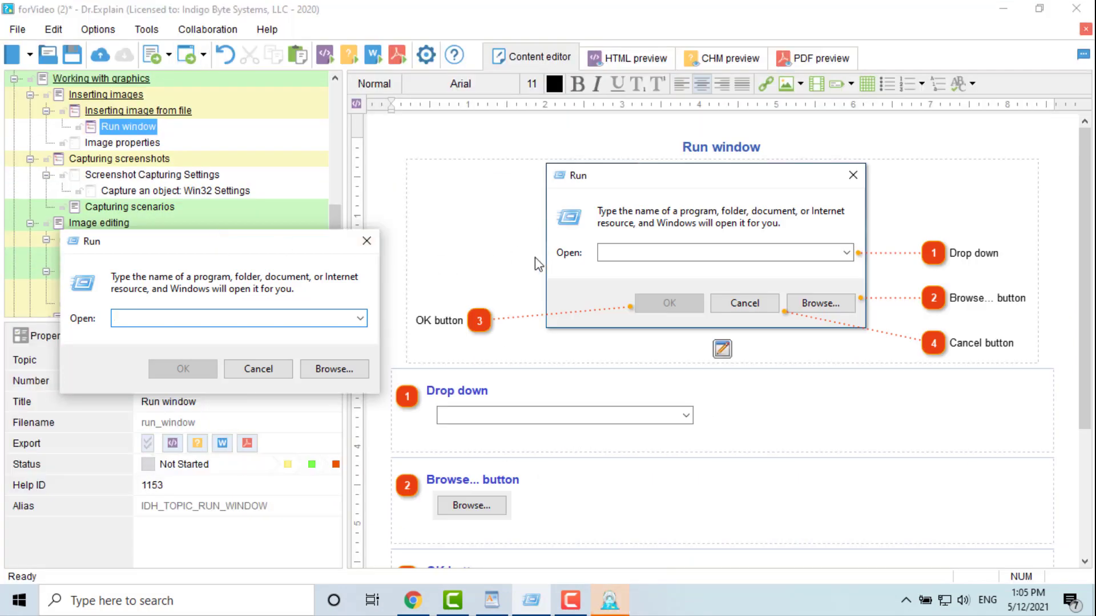
{"action": "left_click", "coordinate": [446, 164]}
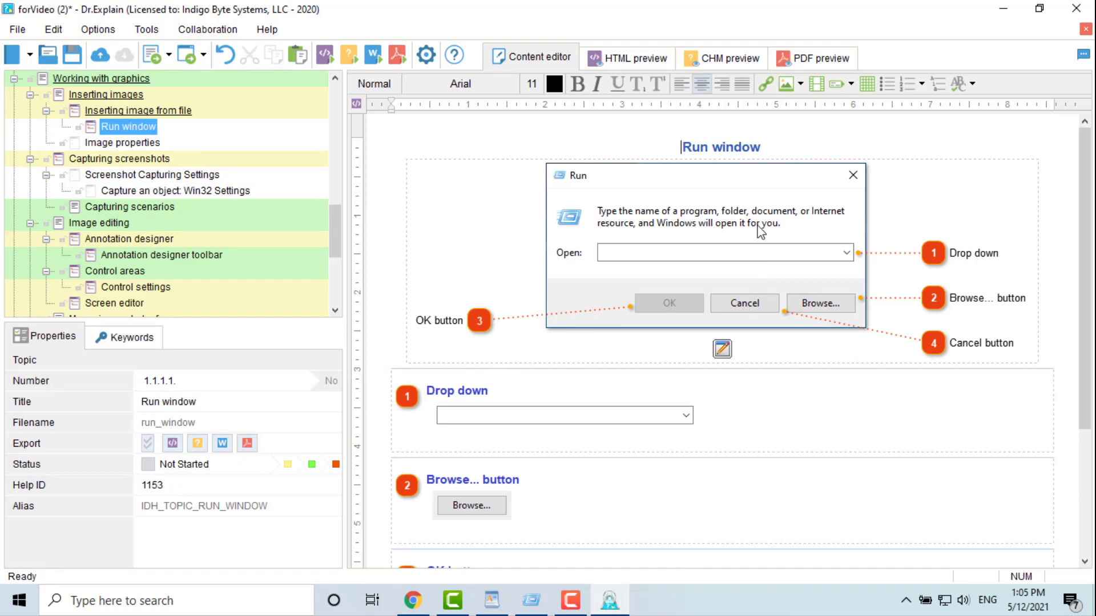
Capture and annotate a rectangular screen region around the Run dialog, inserting it below the topic's opening sentence.
{"action": "left_click", "coordinate": [798, 88]}
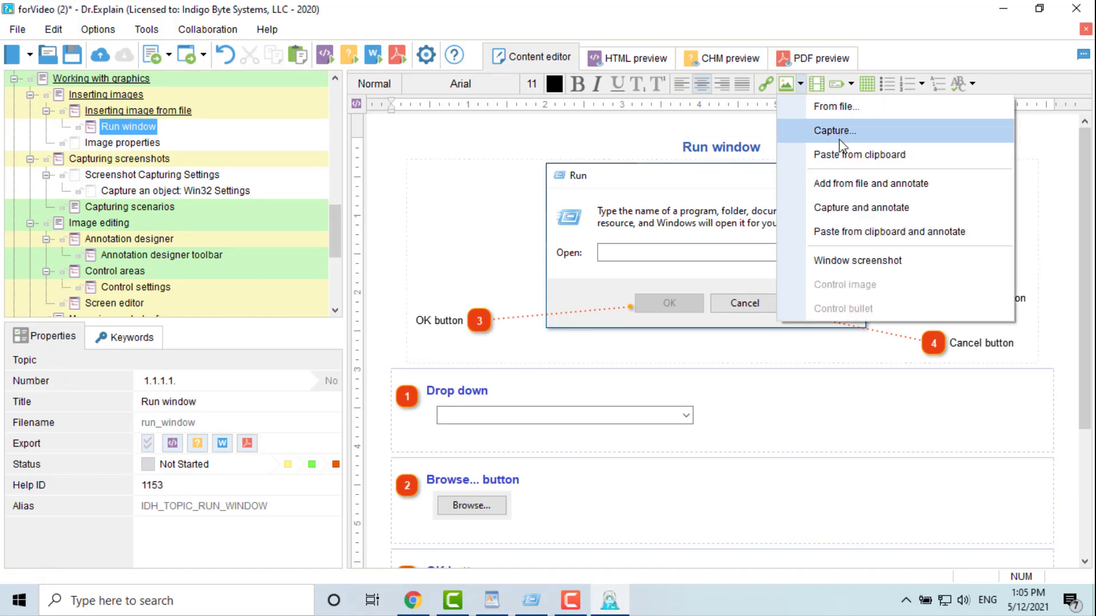
{"action": "left_click", "coordinate": [838, 209]}
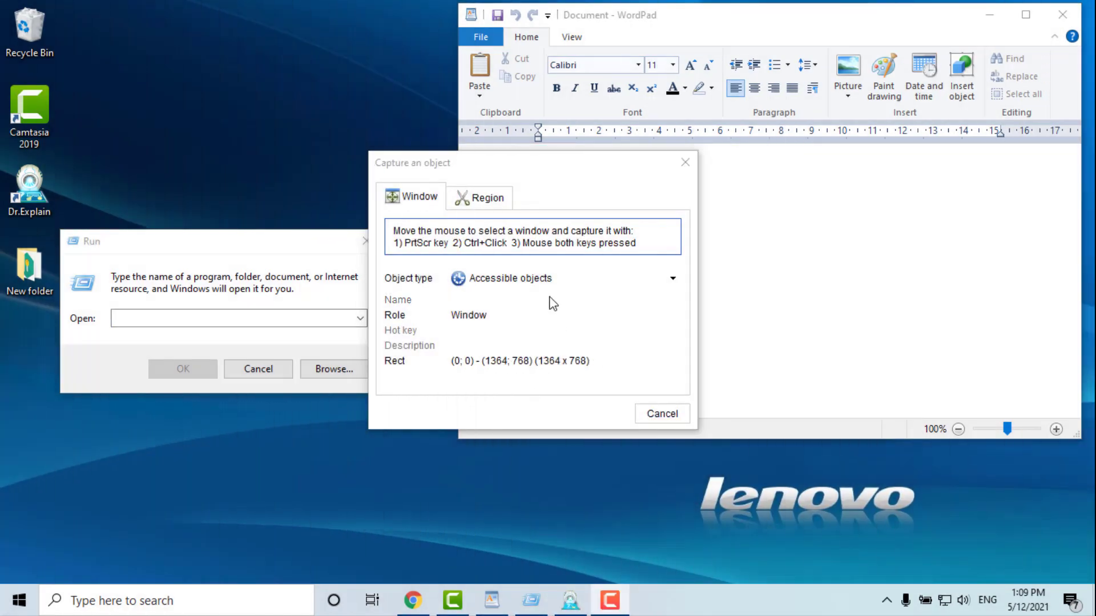
{"action": "left_click", "coordinate": [481, 202]}
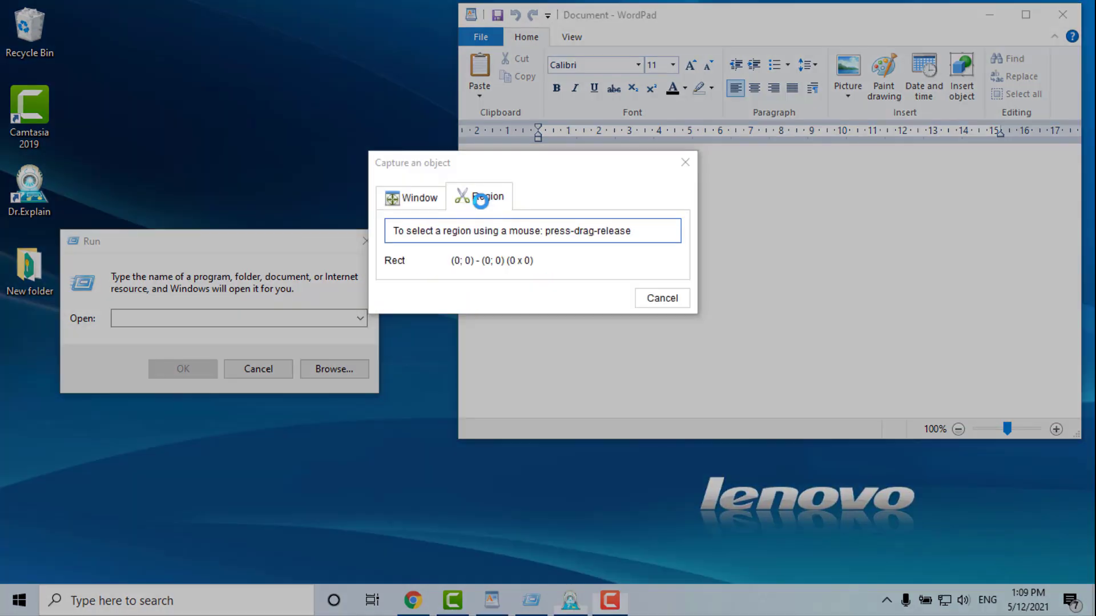
{"action": "left_click", "coordinate": [407, 199]}
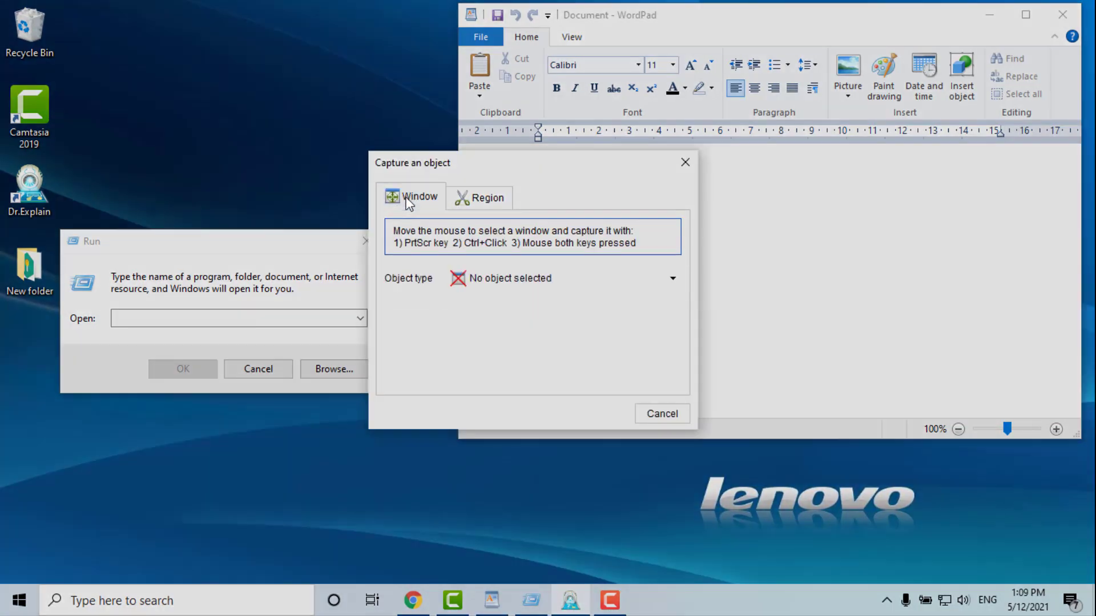
{"action": "left_click", "coordinate": [477, 201]}
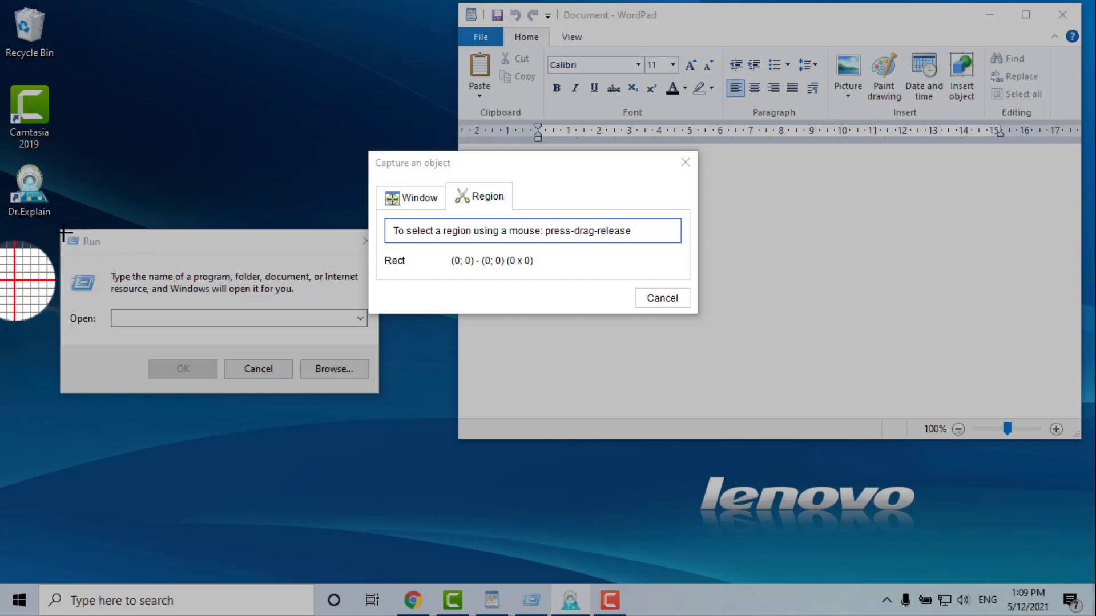
{"action": "left_click_drag", "start_coordinate": [63, 234], "coordinate": [372, 386]}
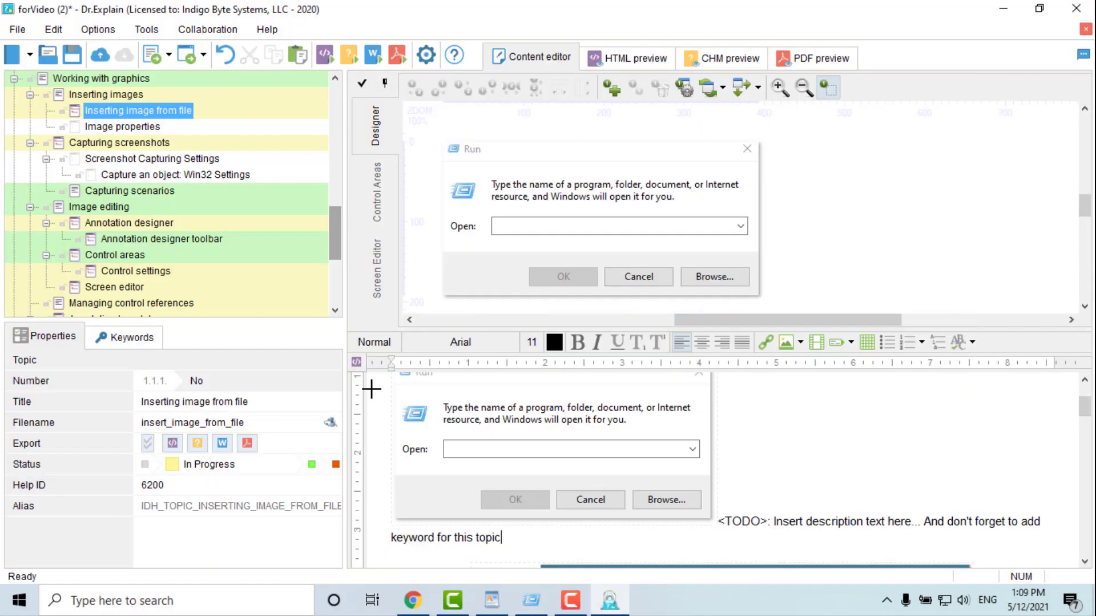
{"action": "scroll", "coordinate": [588, 240], "scroll_direction": "up", "scroll_amount": 3}
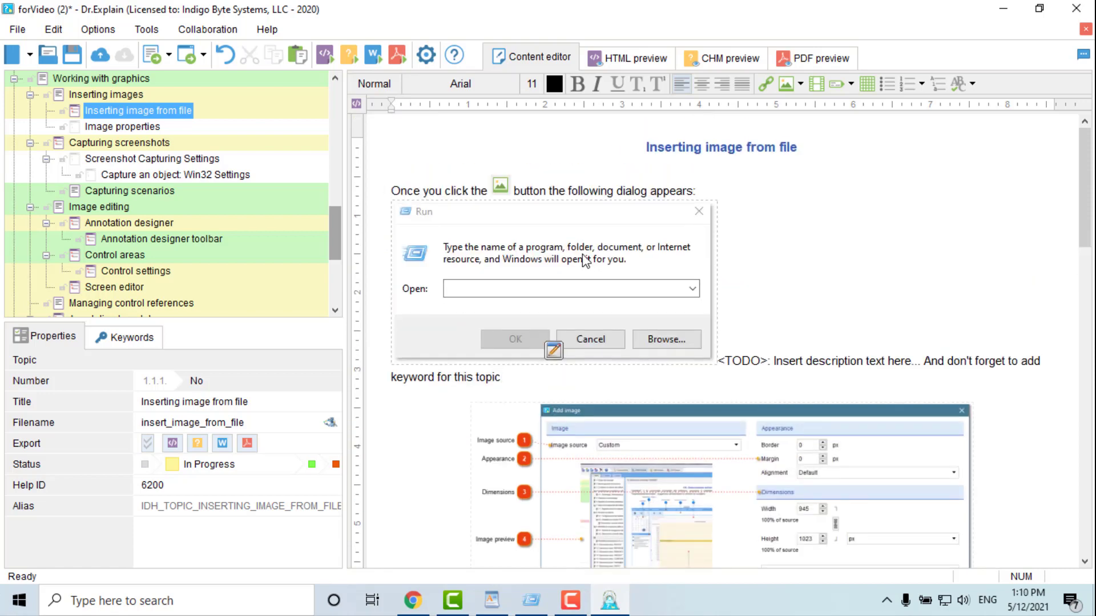
Capture and annotate the Run dialog as a window object, inserting it after the region screenshot.
{"action": "left_click", "coordinate": [800, 84]}
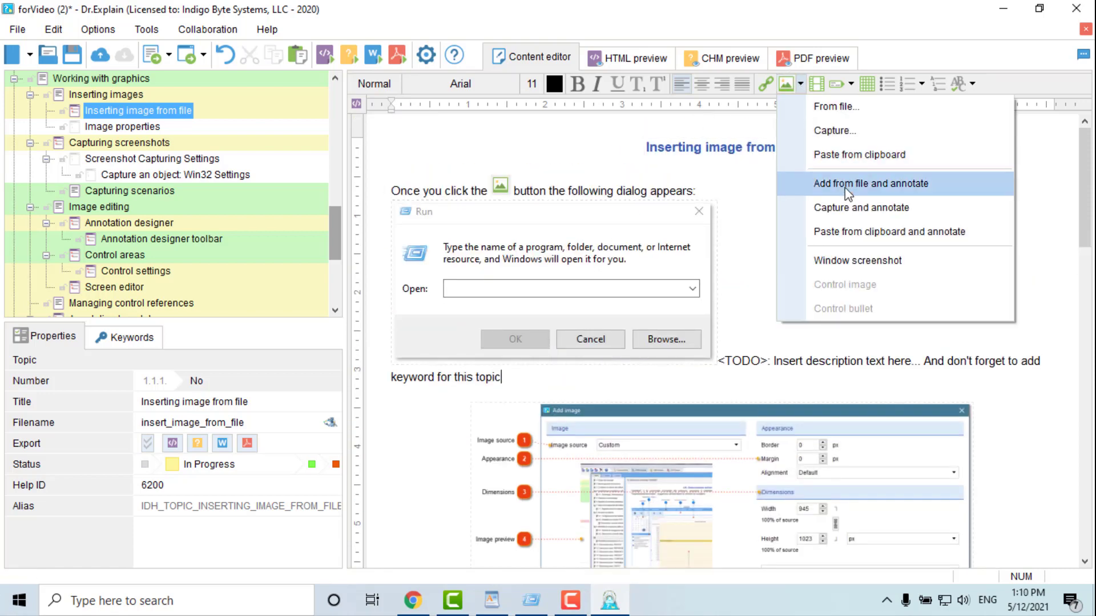
{"action": "left_click", "coordinate": [849, 207]}
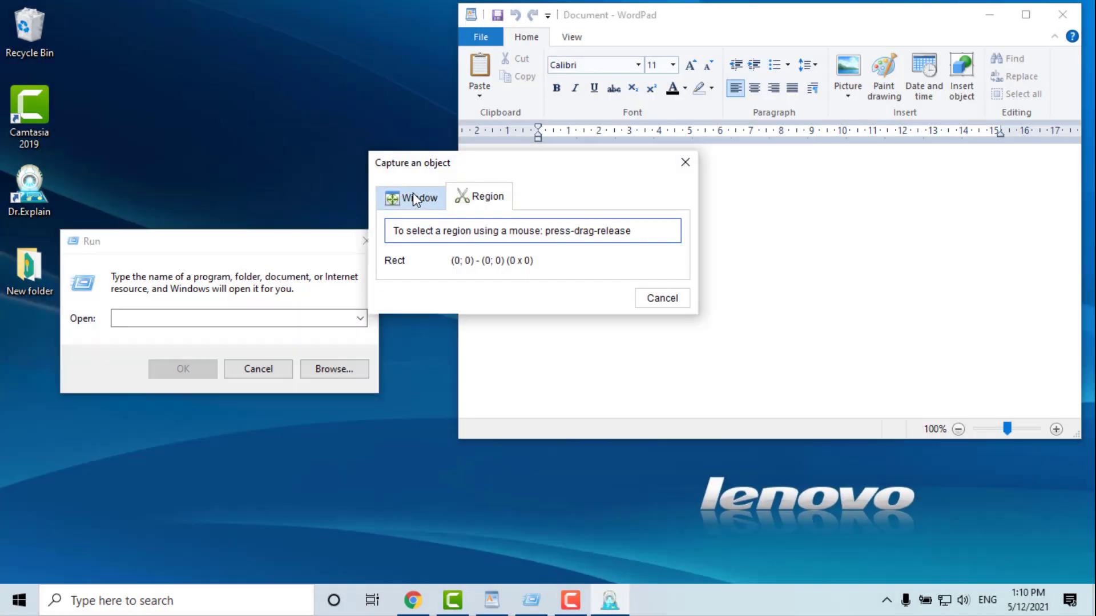
{"action": "left_click", "coordinate": [416, 197]}
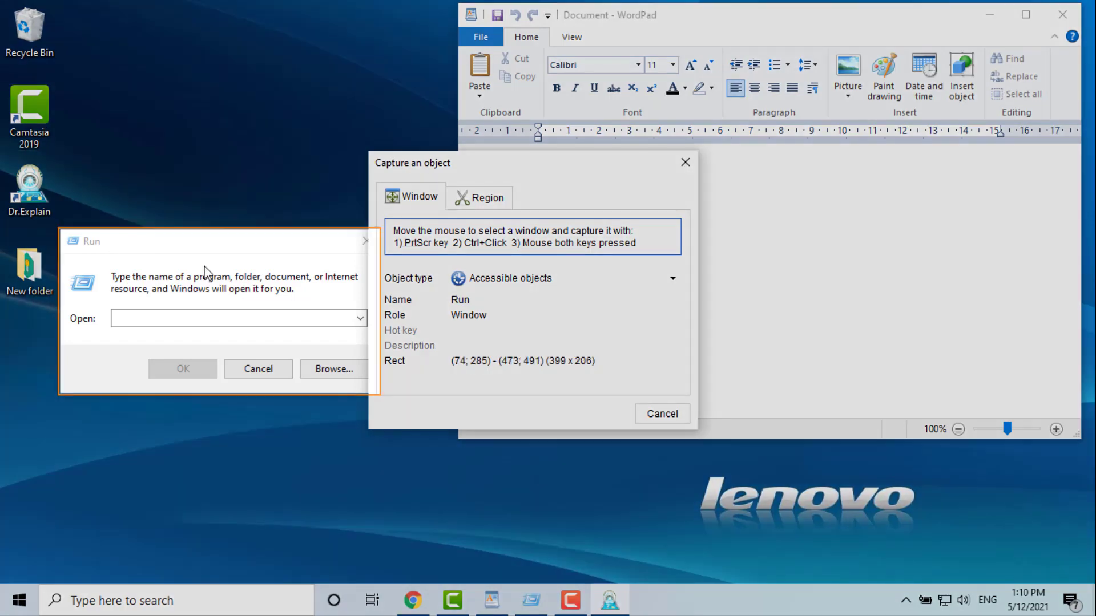
{"action": "key", "text": "Print"}
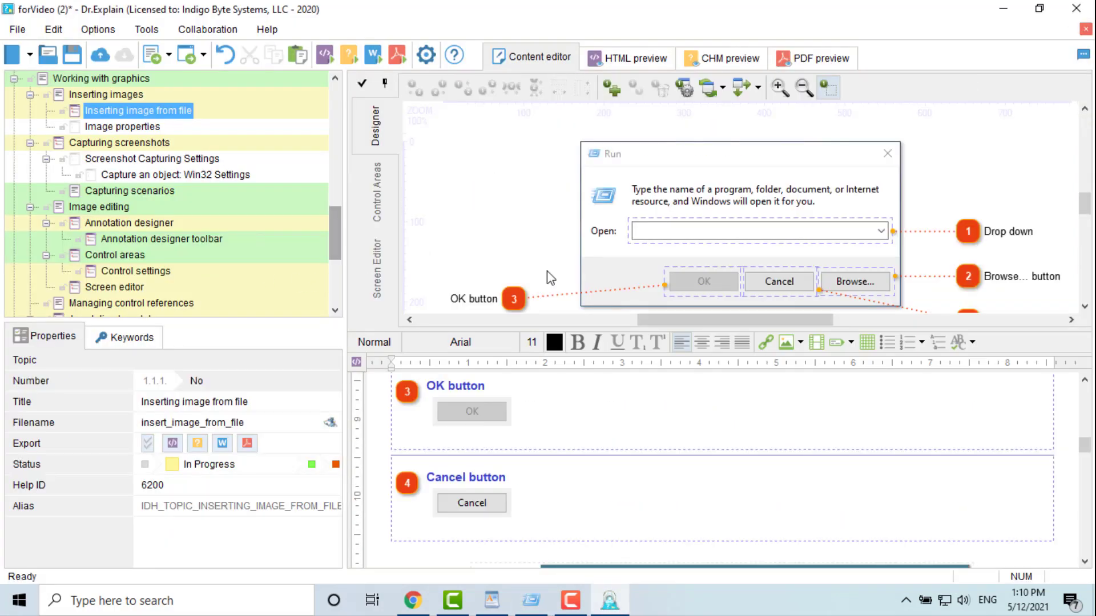
Examine each numbered callout of the captured Run window with its description section, and close the annotation editor.
{"action": "left_click", "coordinate": [512, 296]}
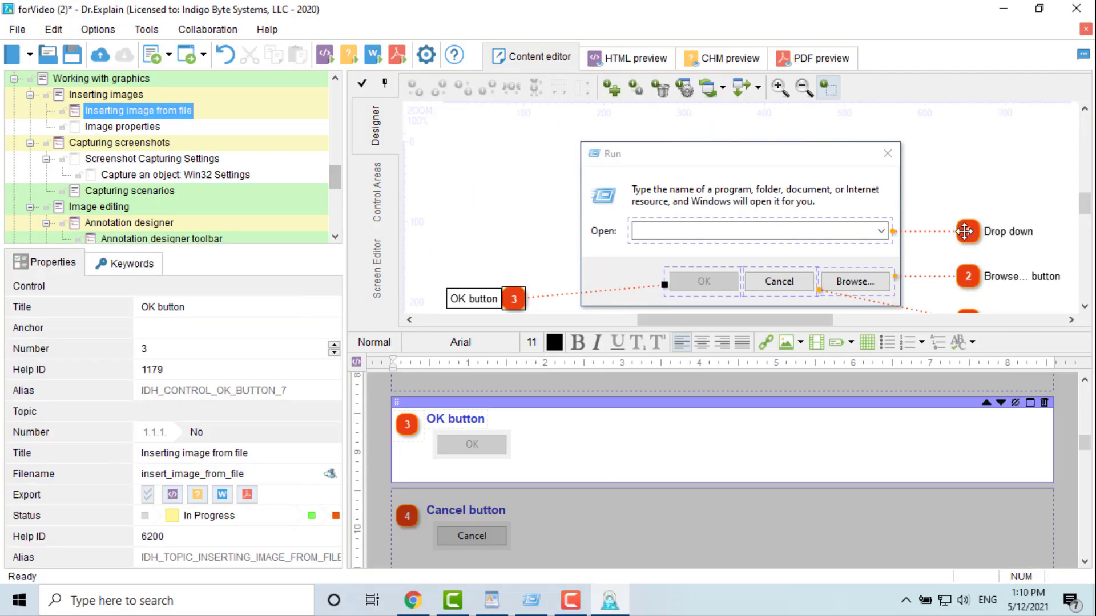
{"action": "left_click", "coordinate": [968, 231]}
{"action": "left_click", "coordinate": [966, 275]}
{"action": "scroll", "coordinate": [966, 272], "scroll_direction": "down", "scroll_amount": 2}
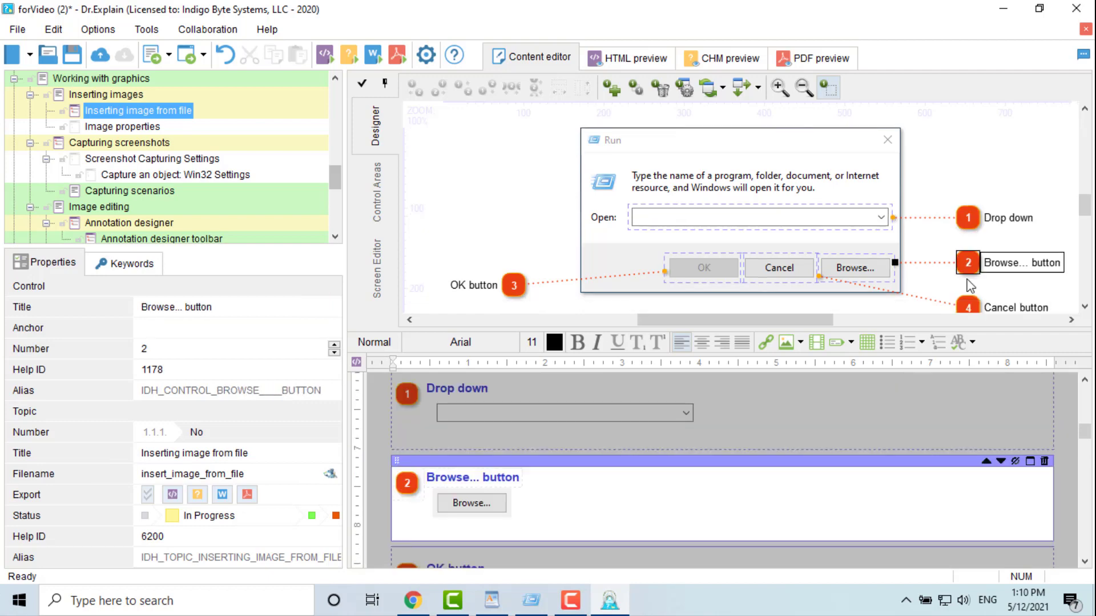
{"action": "left_click", "coordinate": [967, 292]}
{"action": "scroll", "coordinate": [932, 278], "scroll_direction": "up", "scroll_amount": 6}
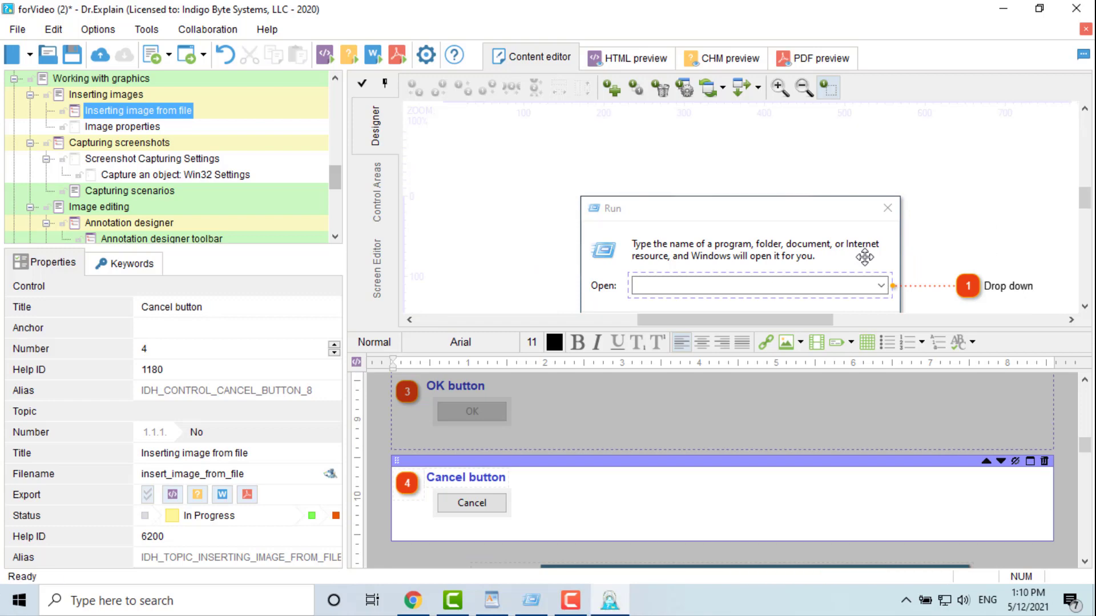
{"action": "left_click", "coordinate": [361, 86]}
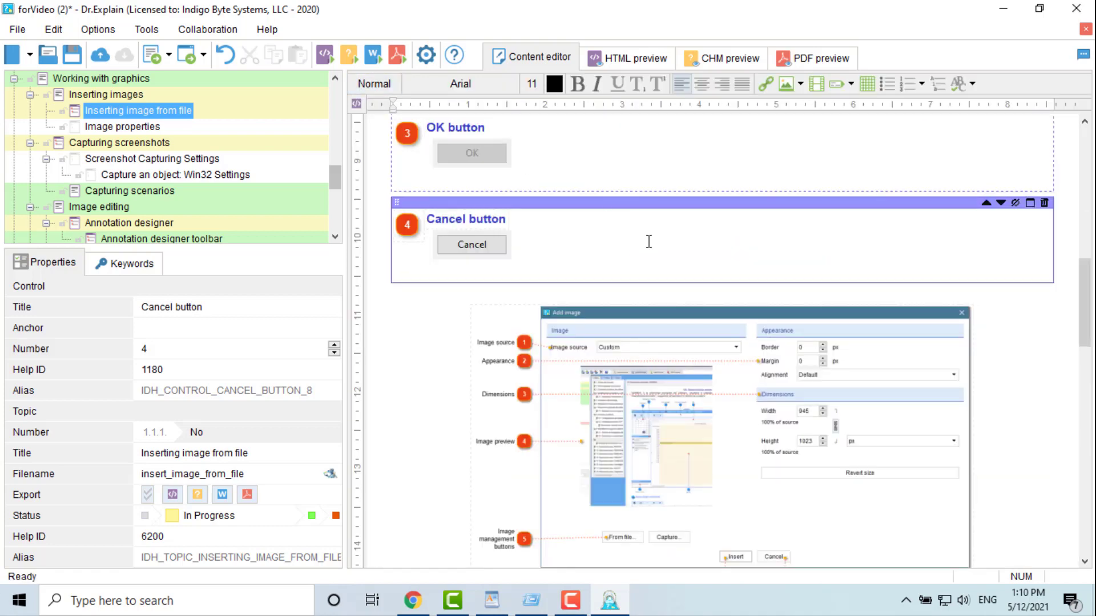
Compare the region capture with the window capture of the Run dialog, reopening the window capture's annotations and reviewing the topic.
{"action": "scroll", "coordinate": [673, 295], "scroll_direction": "up", "scroll_amount": 12}
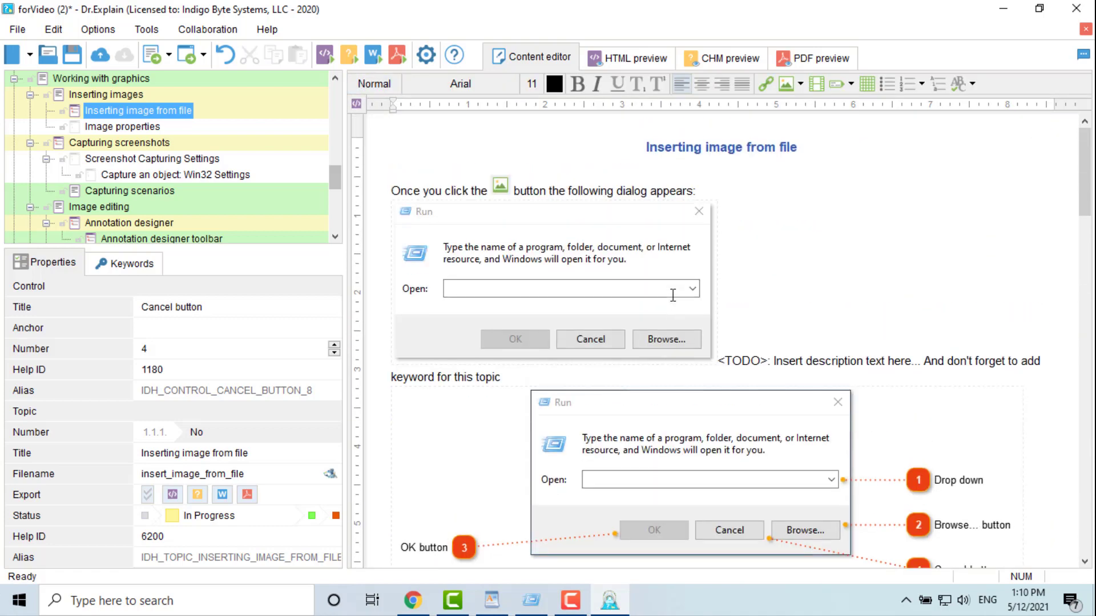
{"action": "mouse_move", "coordinate": [601, 266]}
{"action": "left_click", "coordinate": [573, 235]}
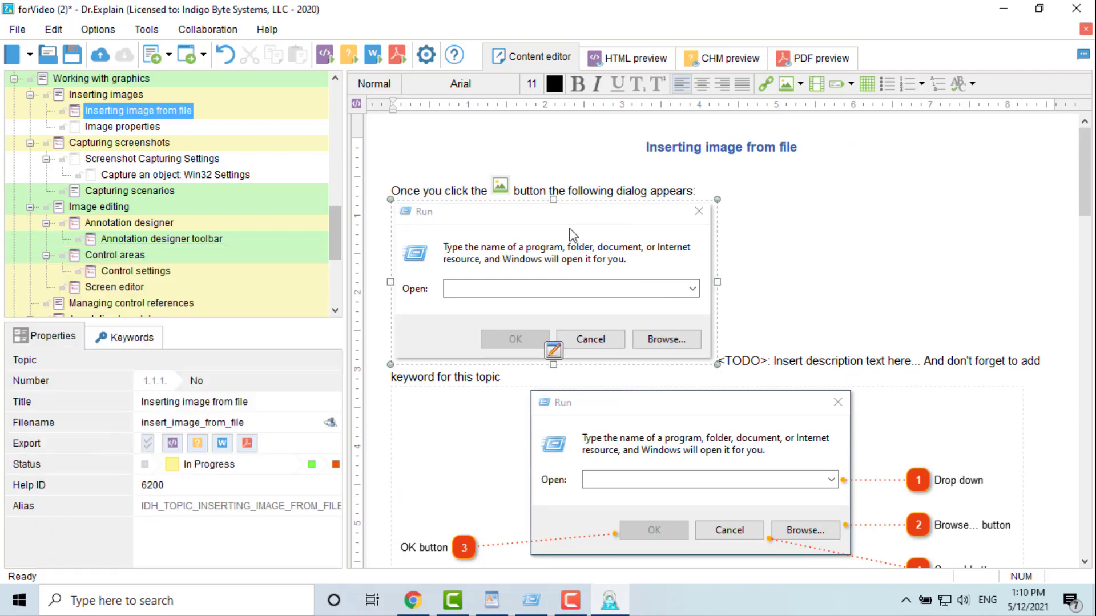
{"action": "left_click", "coordinate": [631, 406]}
{"action": "double_click", "coordinate": [631, 406]}
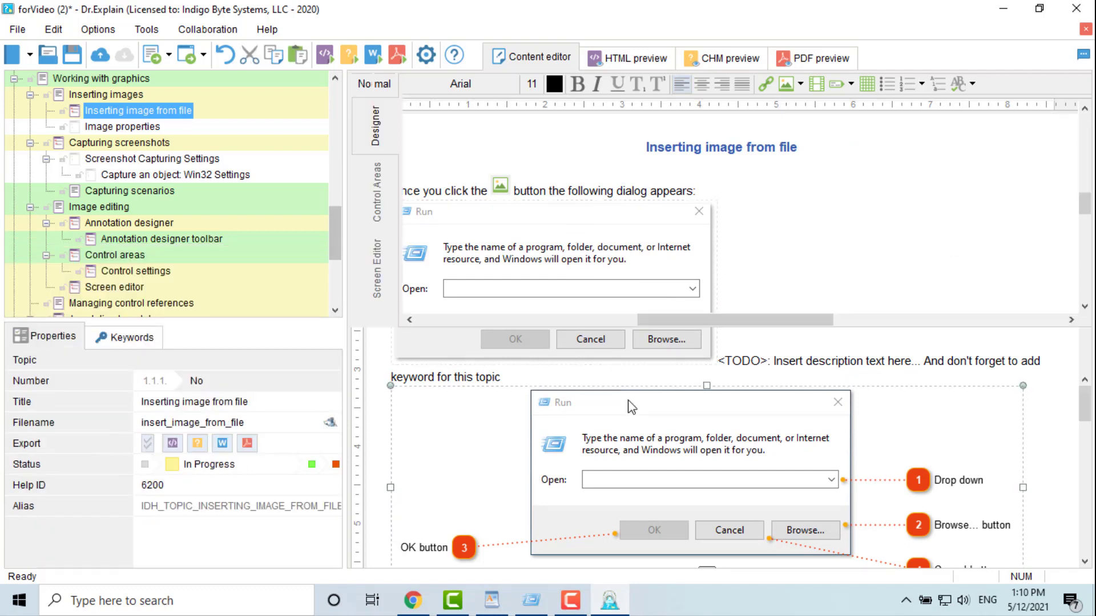
{"action": "scroll", "coordinate": [612, 411], "scroll_direction": "down", "scroll_amount": 15}
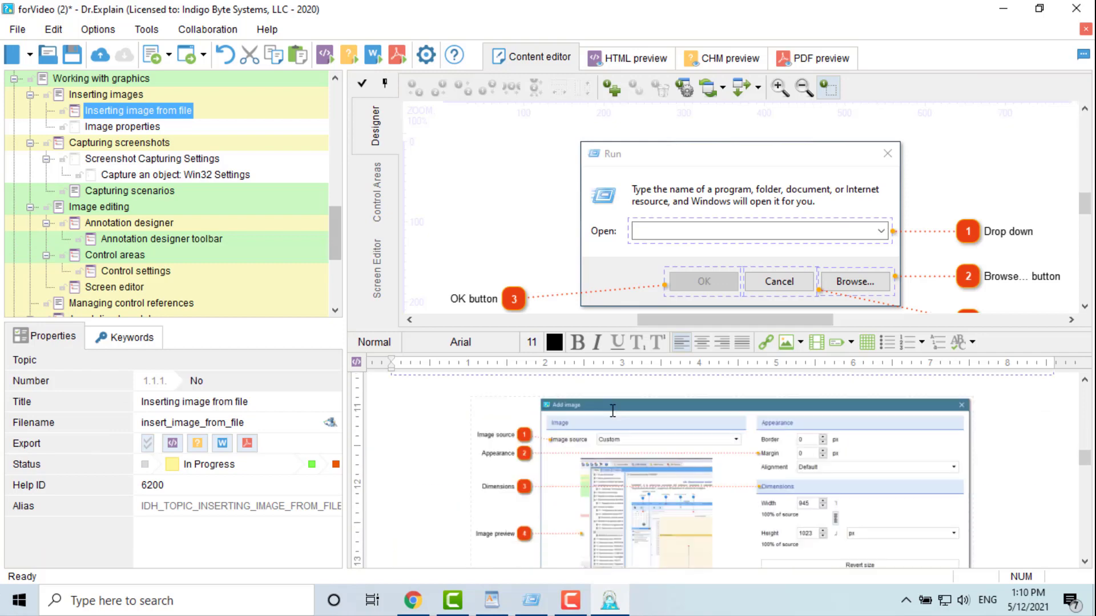
{"action": "scroll", "coordinate": [610, 445], "scroll_direction": "up", "scroll_amount": 15}
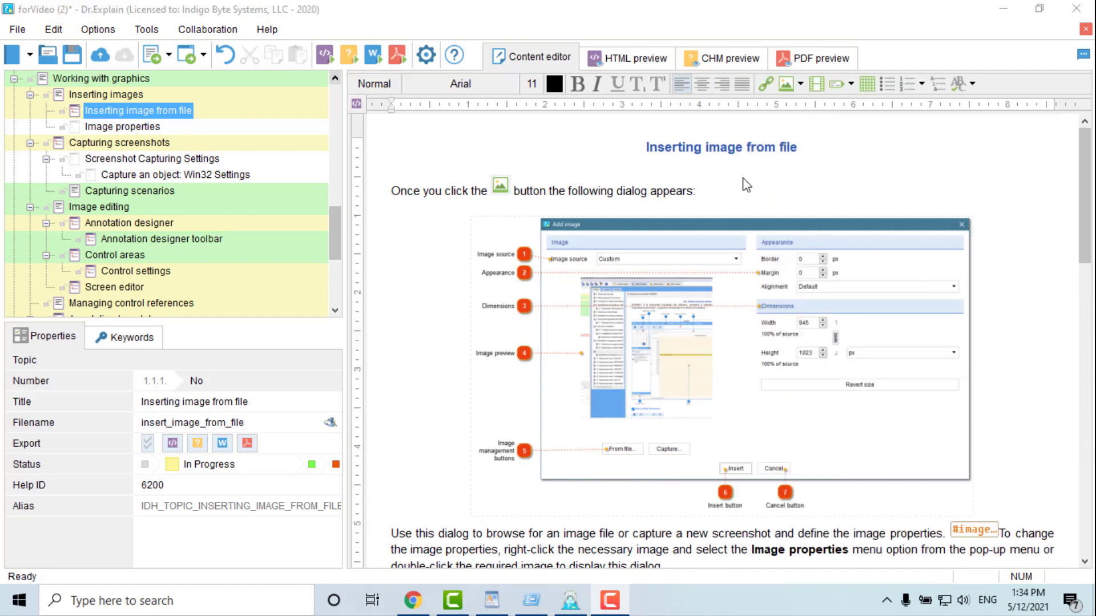
Open the project settings and review the Screen capturing and HTML export options.
{"action": "left_click", "coordinate": [427, 55]}
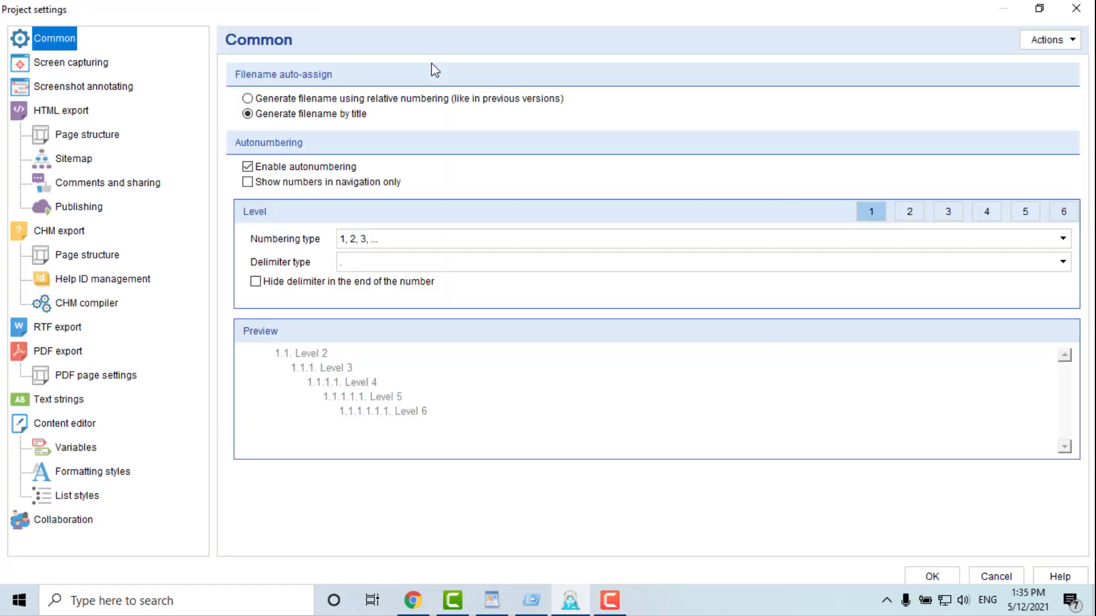
{"action": "left_click", "coordinate": [98, 64]}
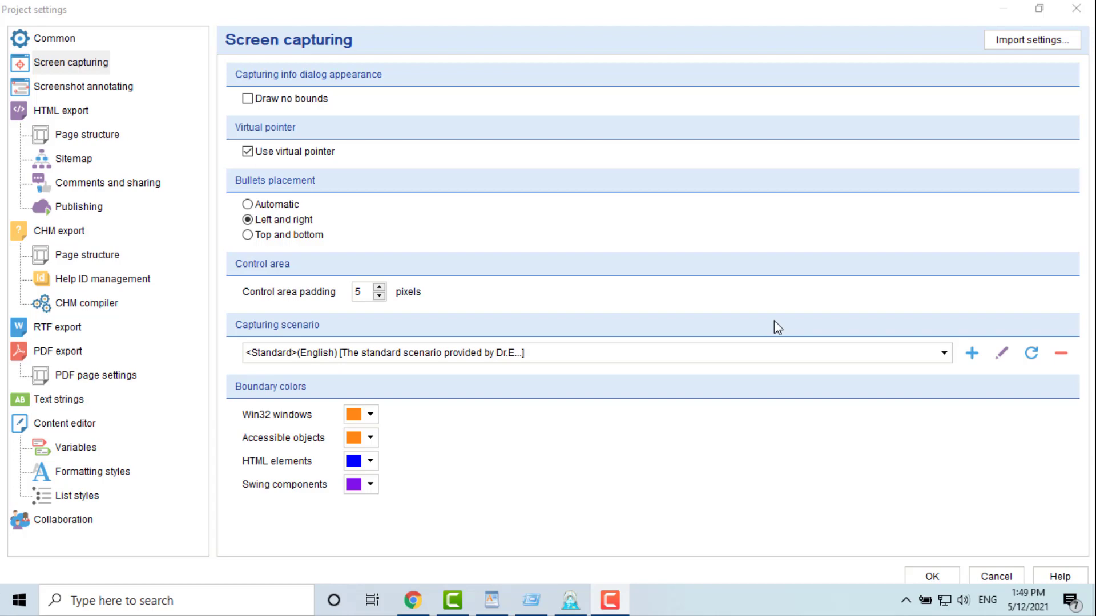
{"action": "left_click", "coordinate": [20, 110]}
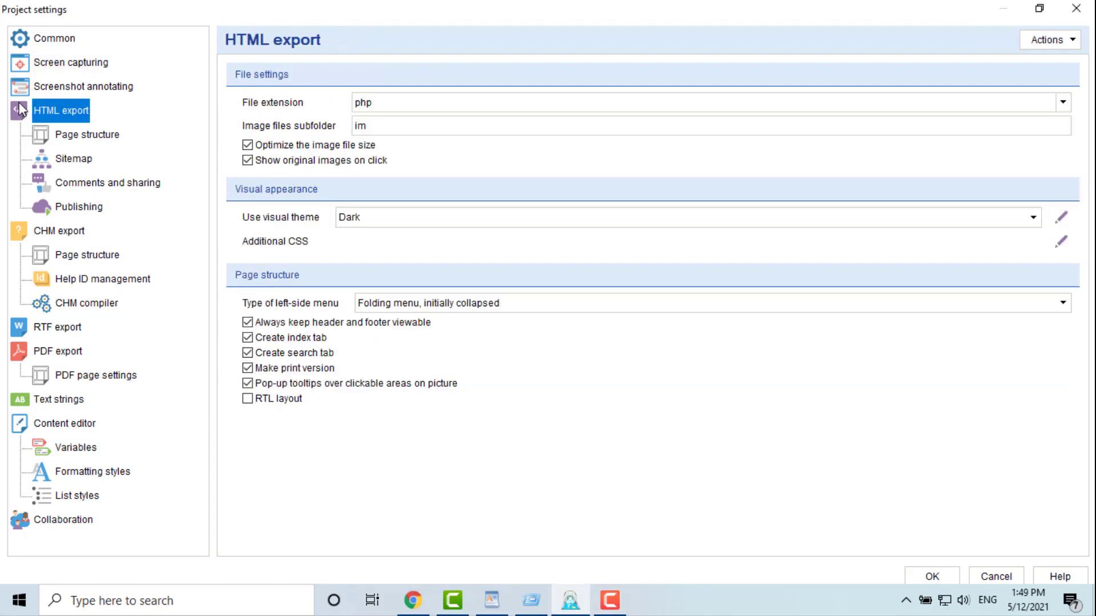